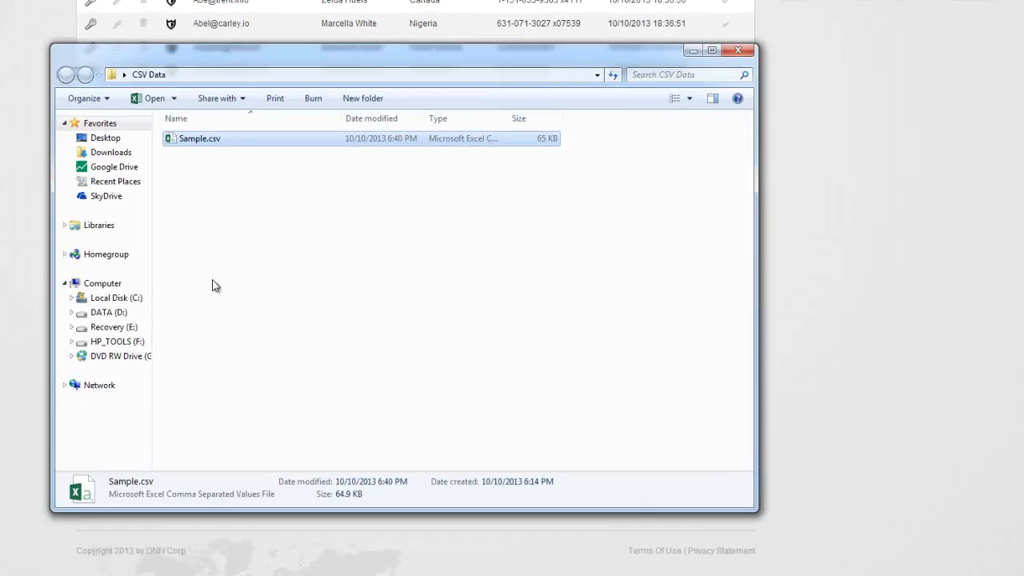
Open Sample.csv in Notepad, examine its column headers and first user record, and close the file.
right_click(233, 144)
mouse_move(296, 210)
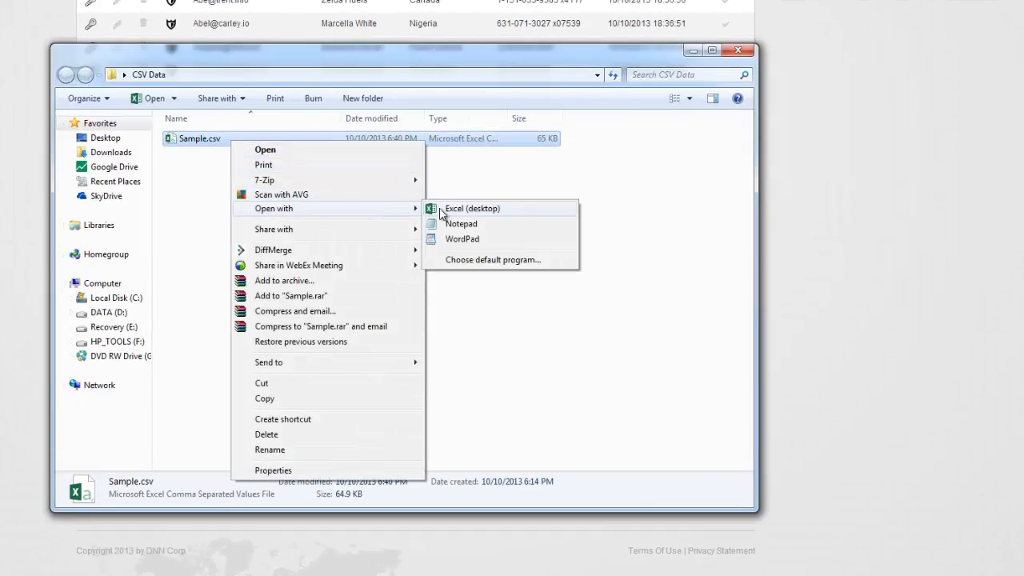
left_click(458, 224)
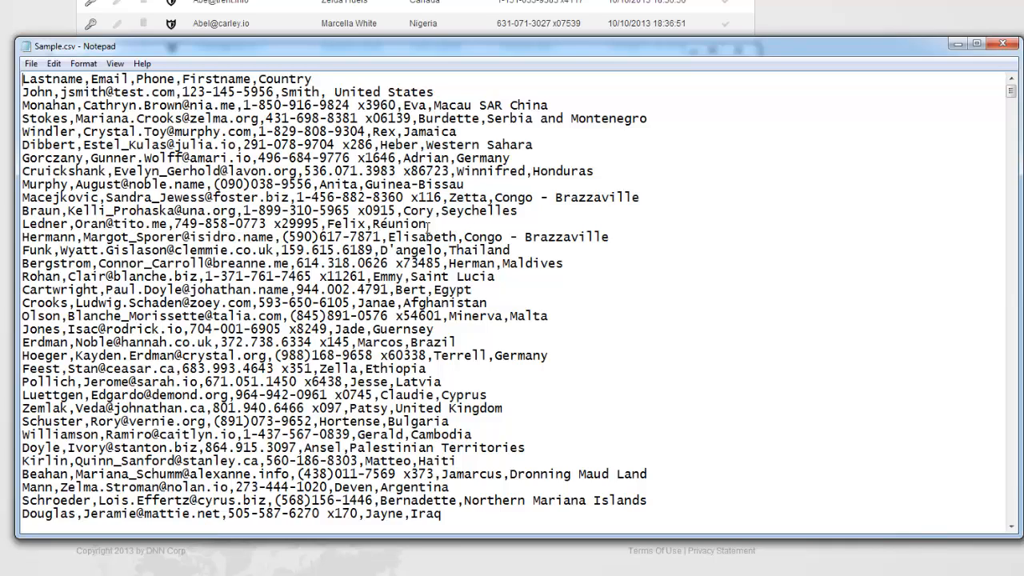
left_click_drag(448, 92, 22, 96)
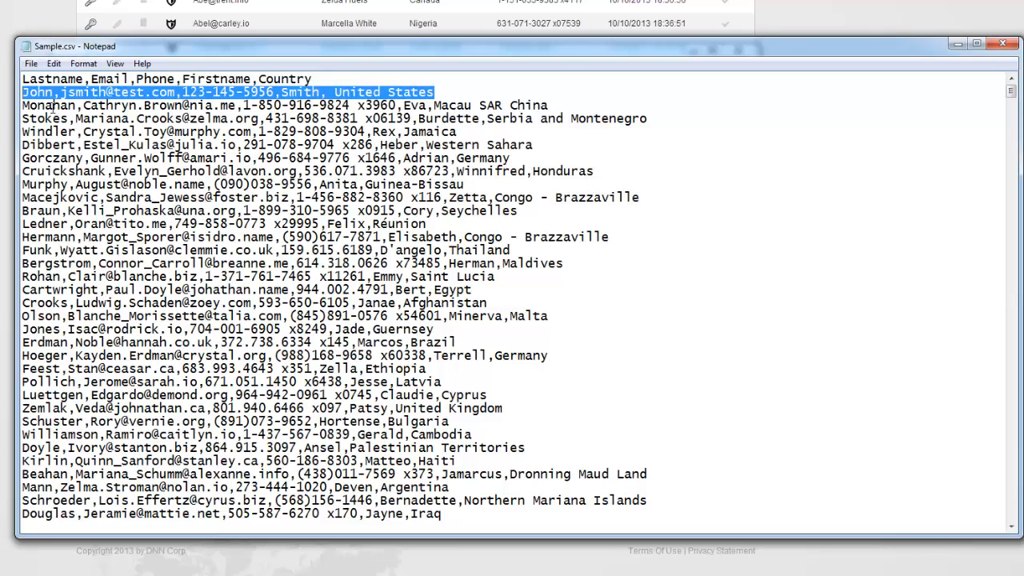
left_click(245, 104)
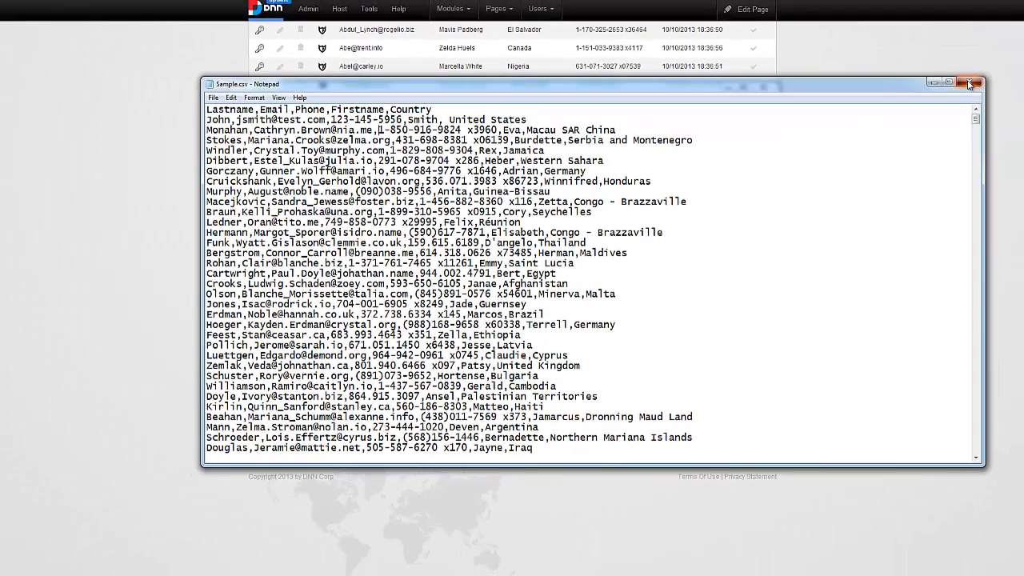
left_click(968, 84)
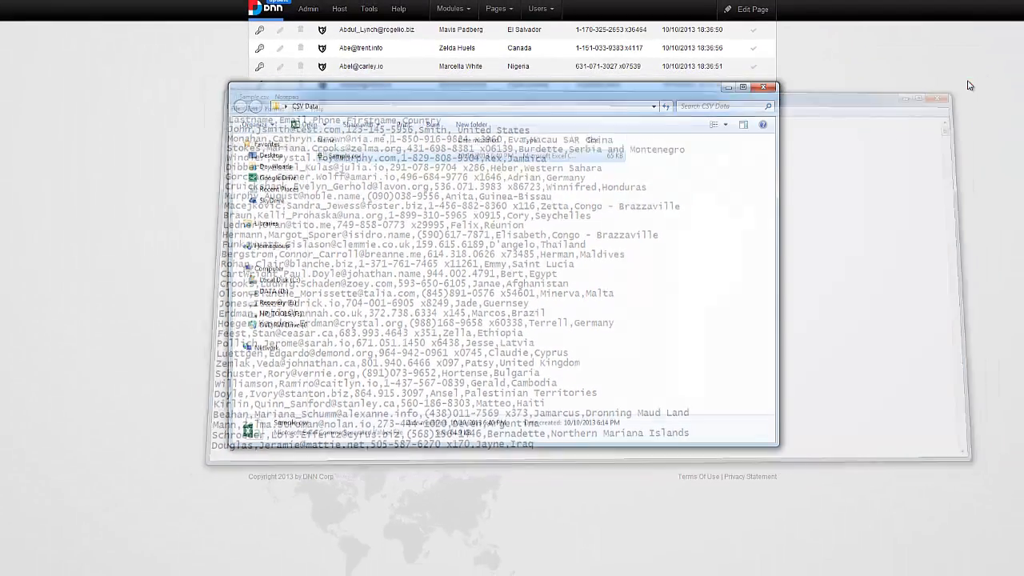
key("alt+F4")
Start a User Accounts import with the Create & Update Users action and upload Sample.csv as its source.
left_click(479, 403)
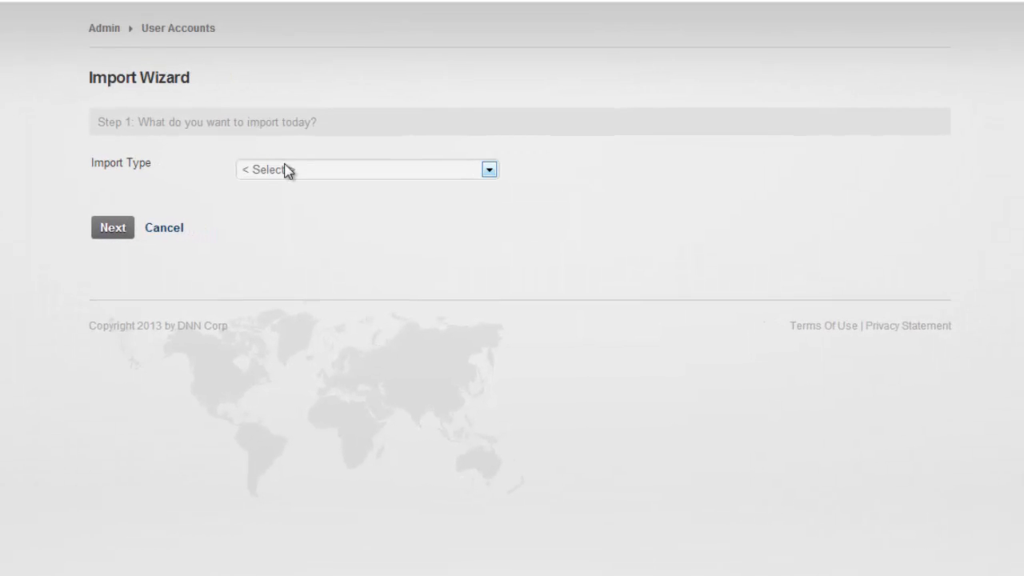
left_click(288, 170)
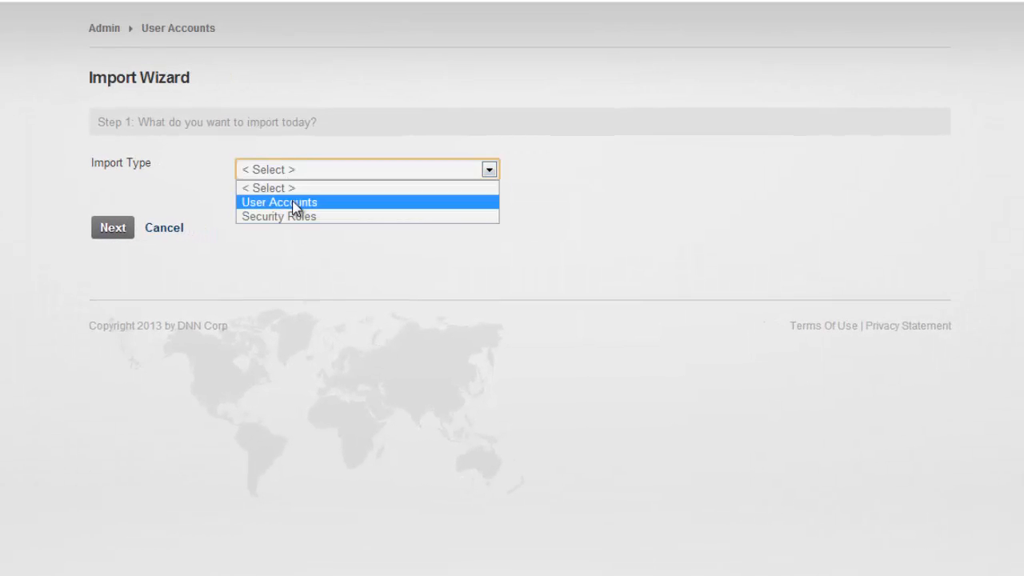
left_click(294, 202)
left_click(294, 203)
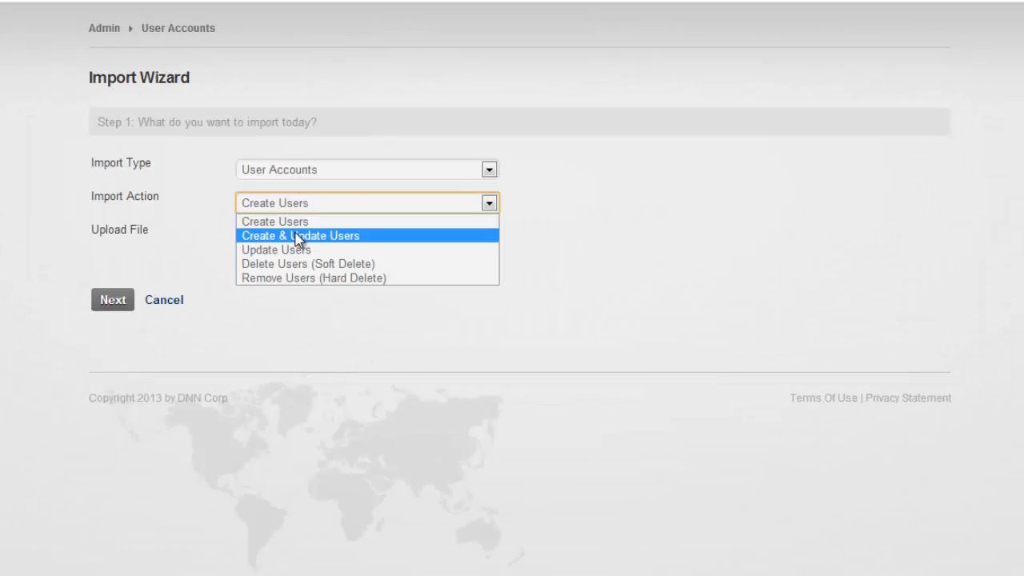
left_click(298, 237)
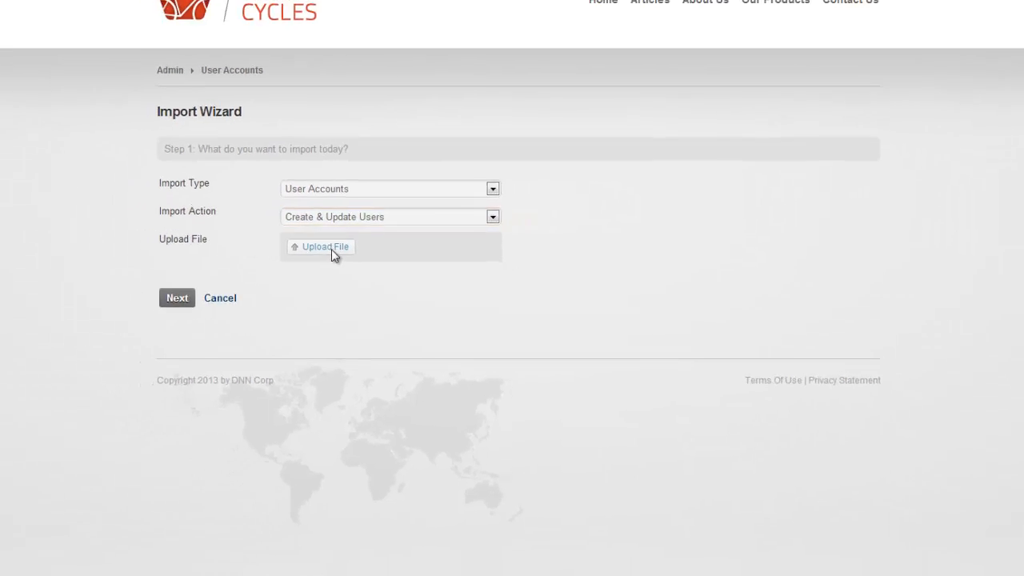
left_click(285, 238)
double_click(115, 25)
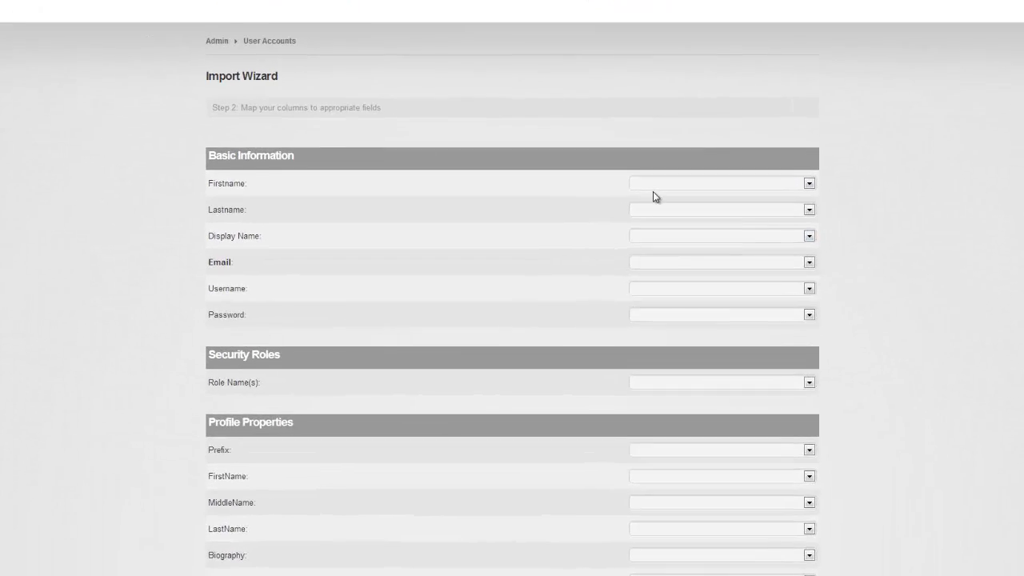
Map the basic Firstname, Lastname and Email fields to their matching CSV columns, and map Username to Email.
left_click(617, 252)
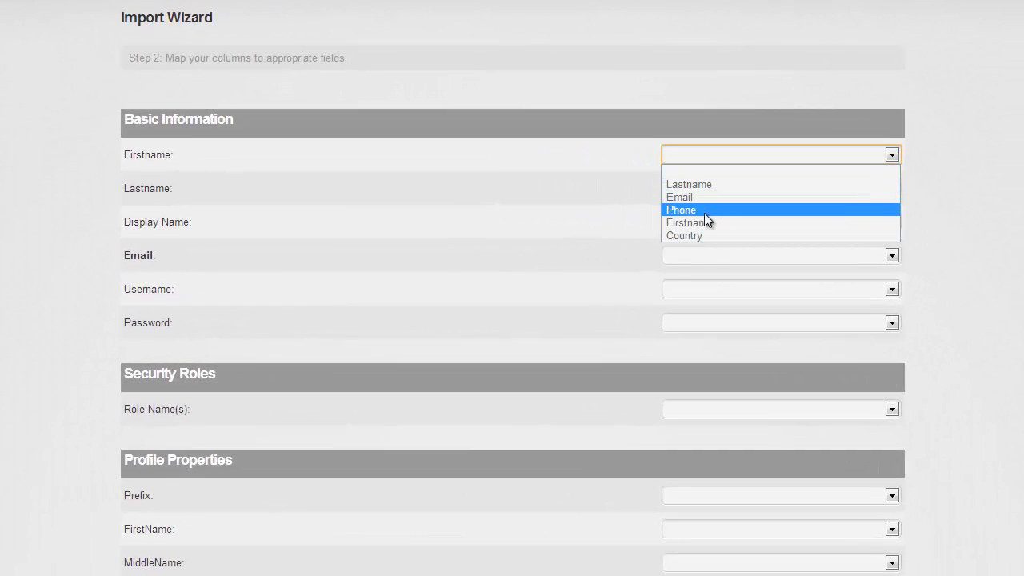
left_click(640, 298)
left_click(700, 192)
left_click(705, 217)
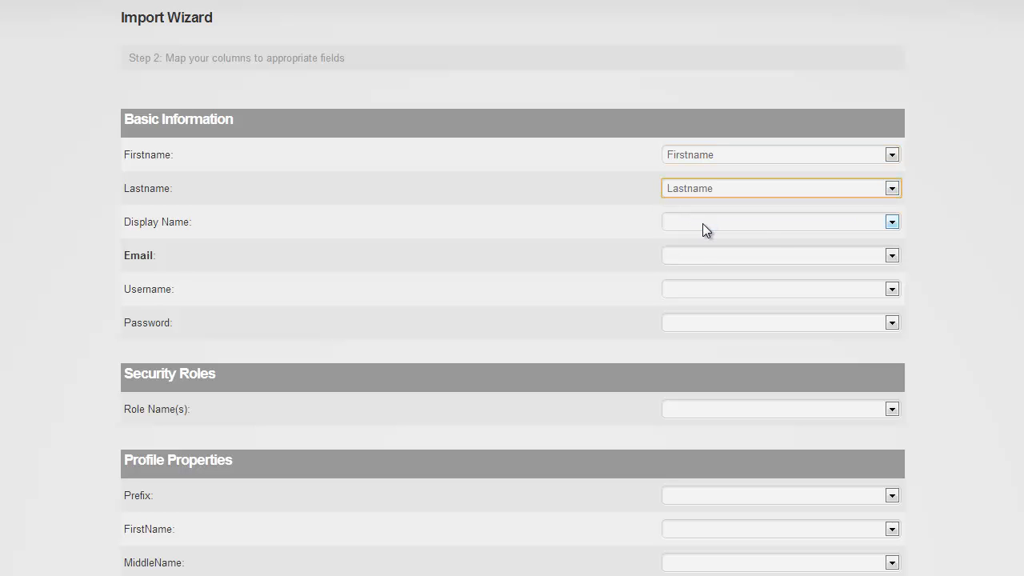
left_click(696, 259)
left_click(699, 298)
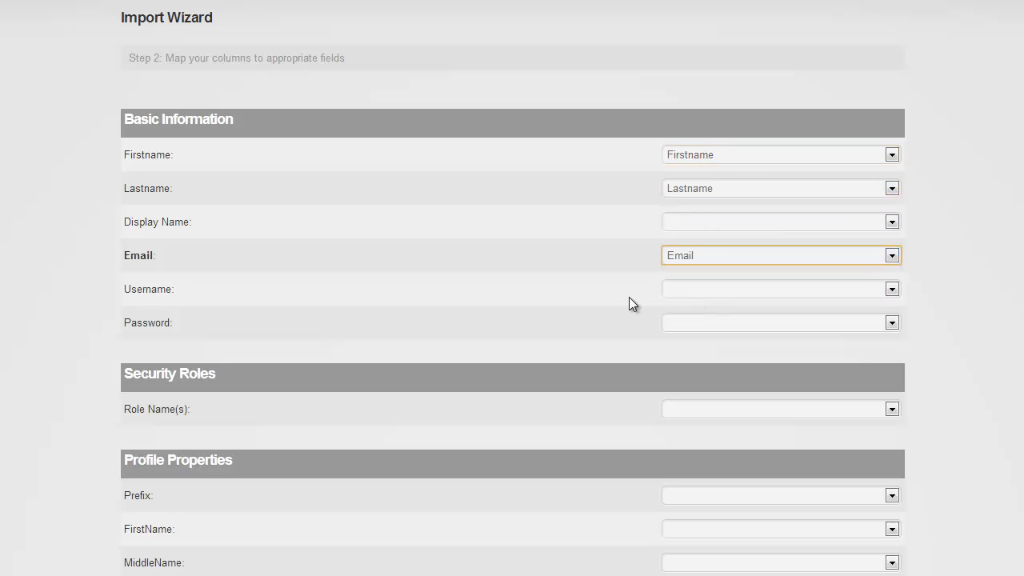
left_click(679, 290)
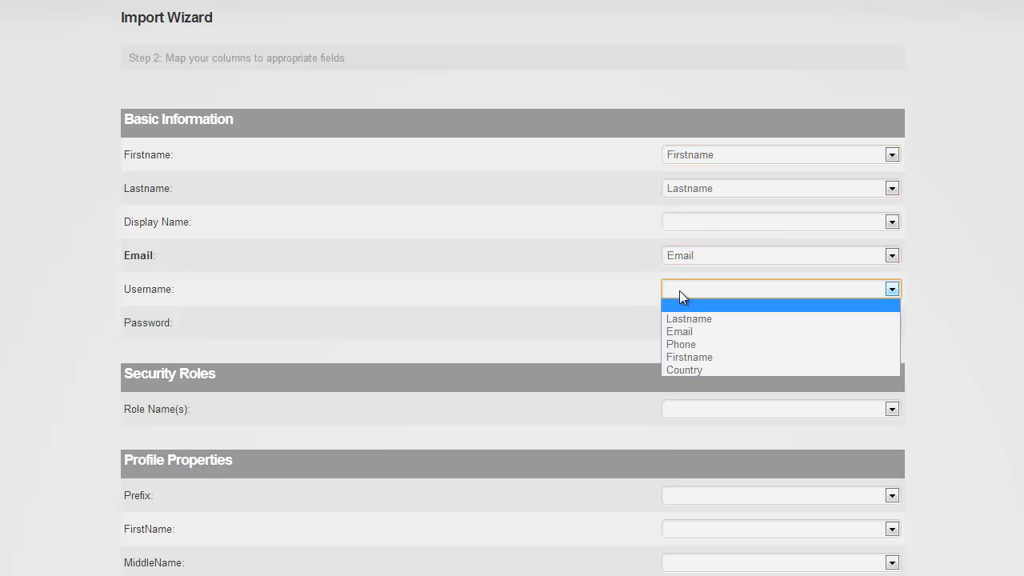
left_click(698, 332)
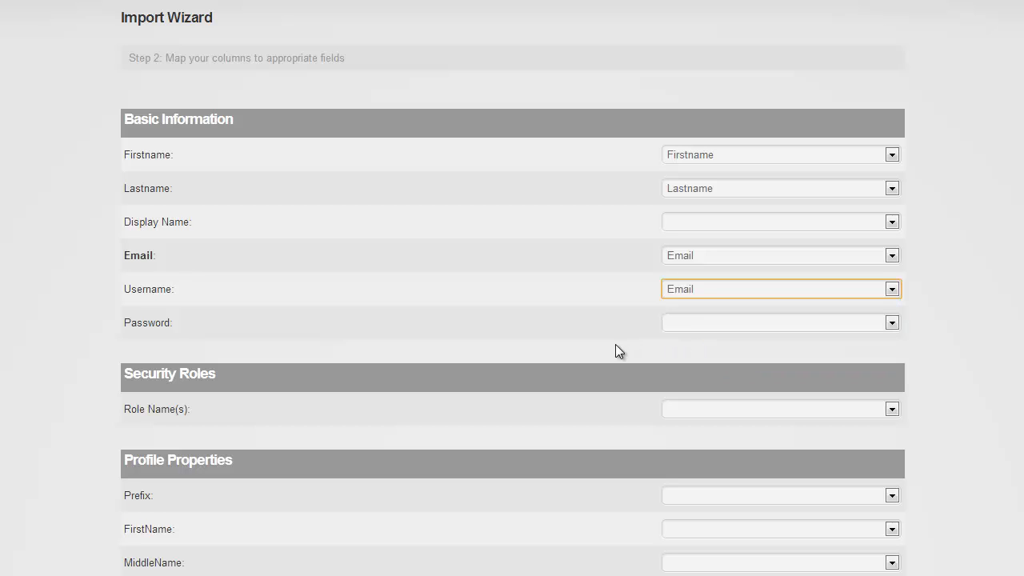
left_click(616, 346)
Map the profile's Telephone field to Phone and Country to Country, and preview the mapped data.
scroll(623, 307, "down", 6)
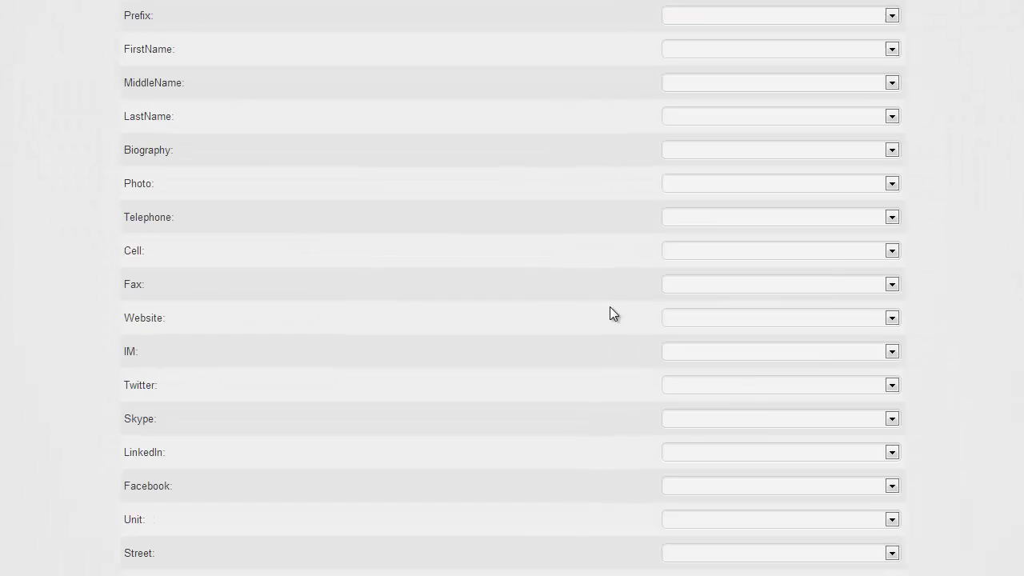
left_click(720, 219)
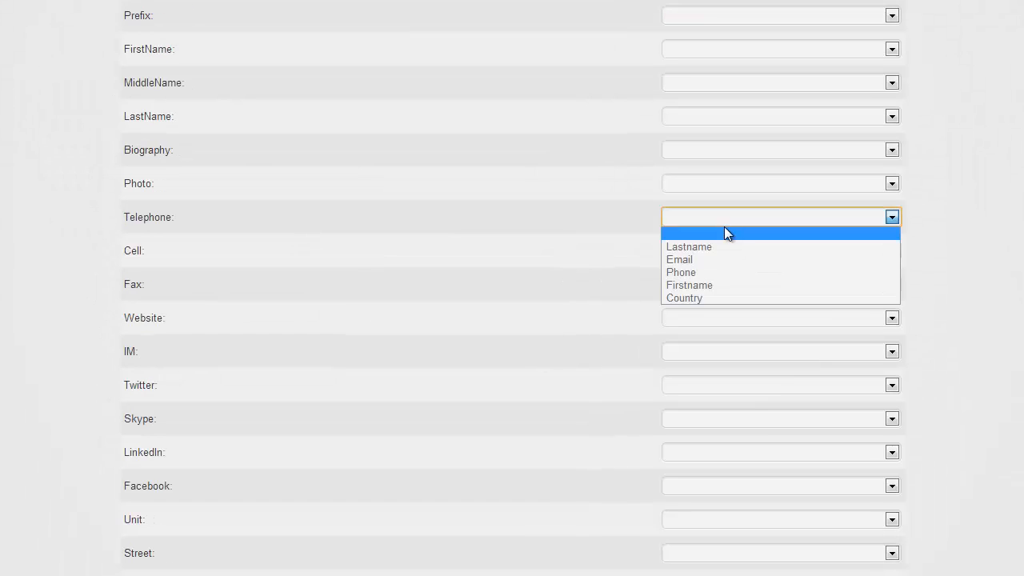
left_click(721, 272)
scroll(488, 339, "down", 1)
scroll(481, 353, "down", 2)
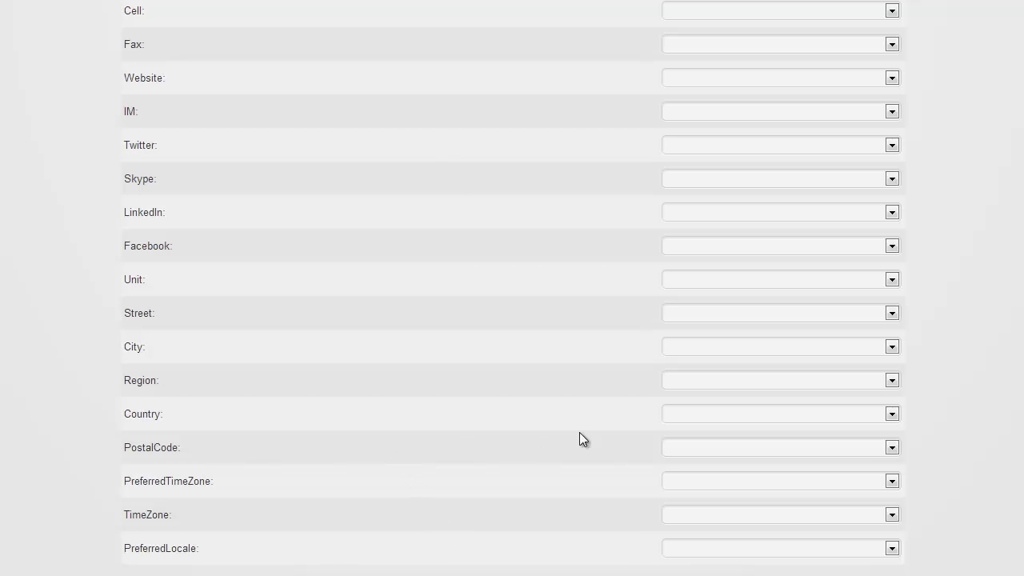
left_click(699, 418)
left_click(705, 496)
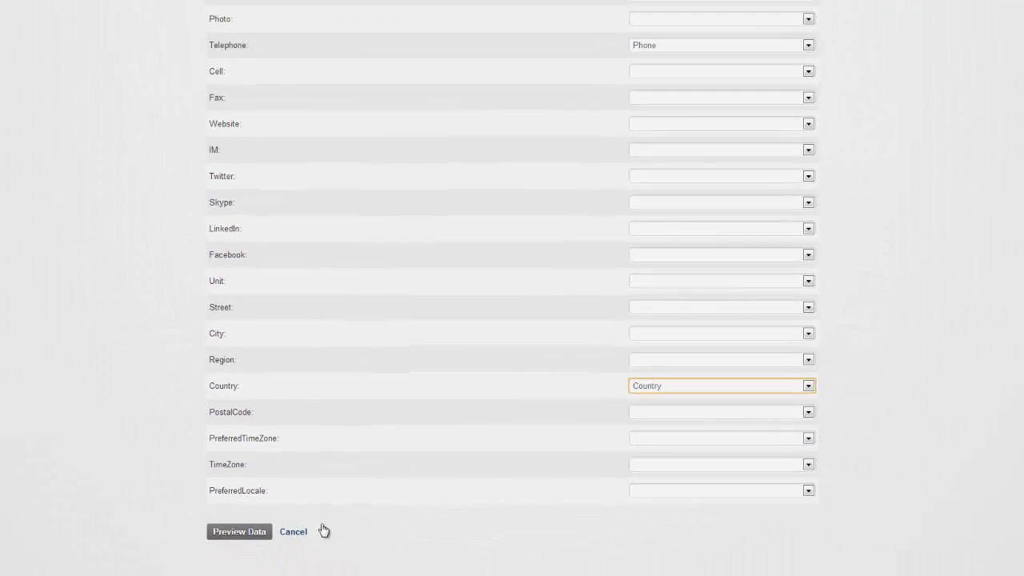
left_click(239, 532)
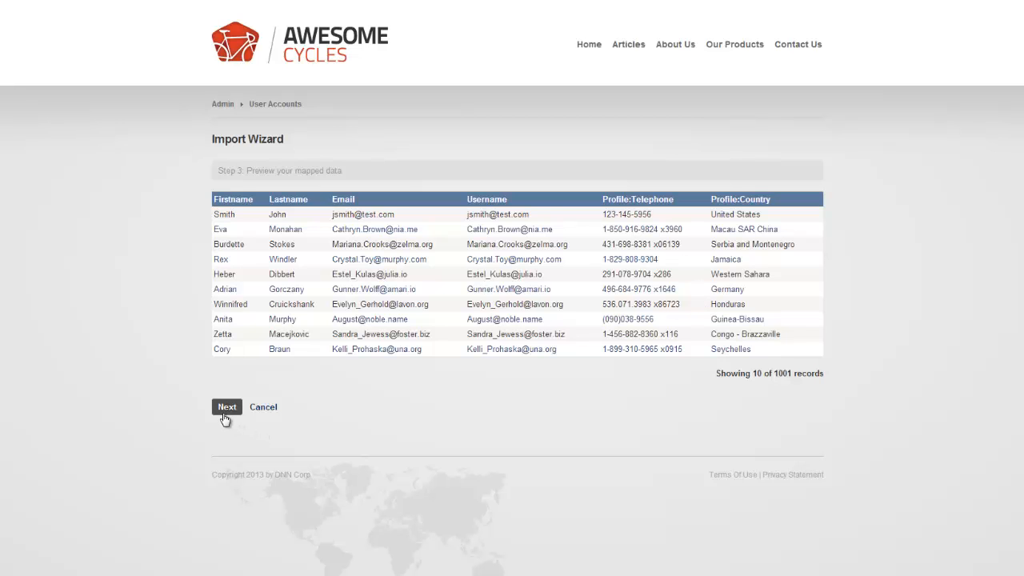
Set automatic display names to First initial and lastname in the import options and run the import.
left_click(225, 413)
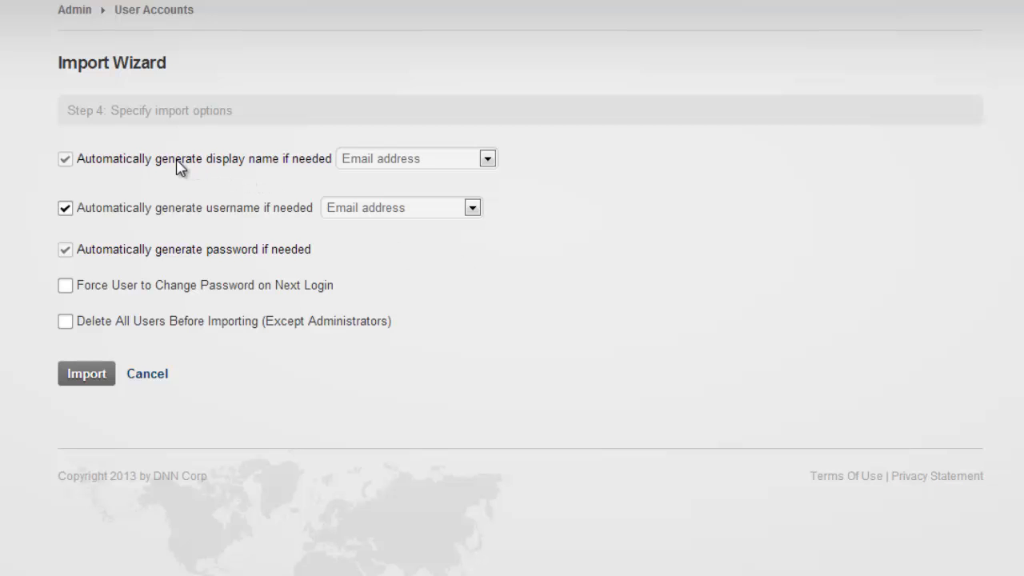
left_click(375, 164)
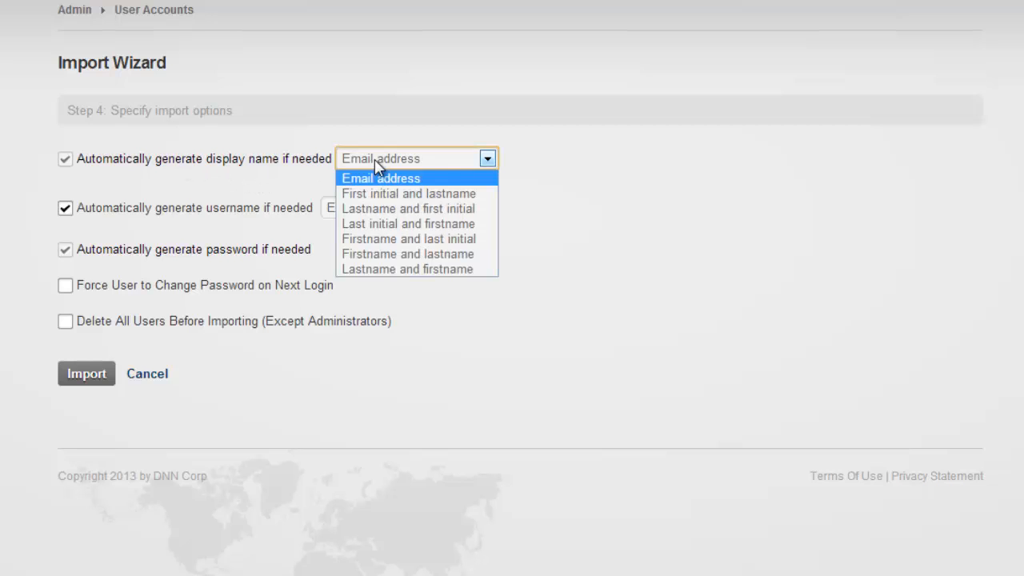
left_click(395, 194)
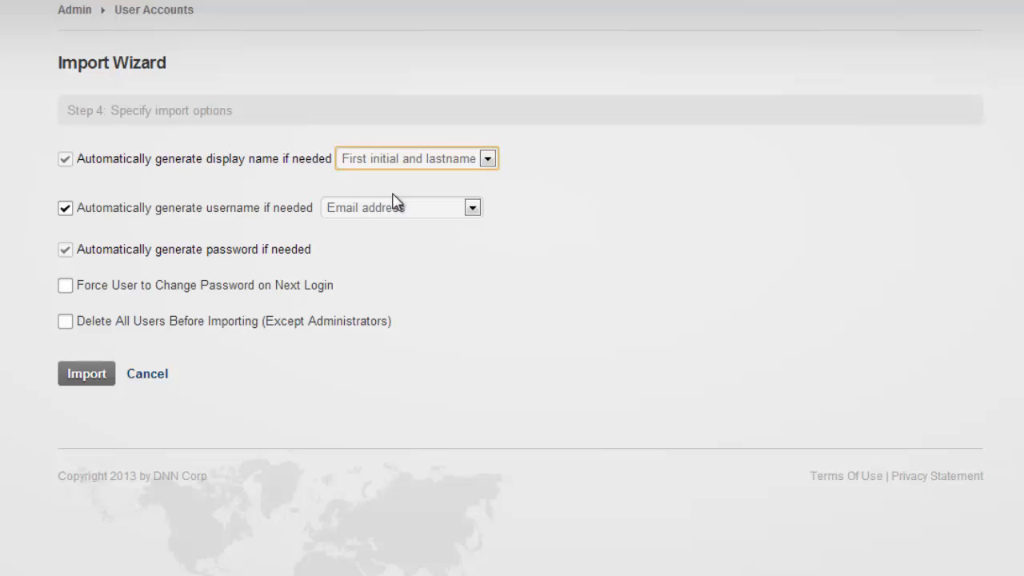
left_click(91, 377)
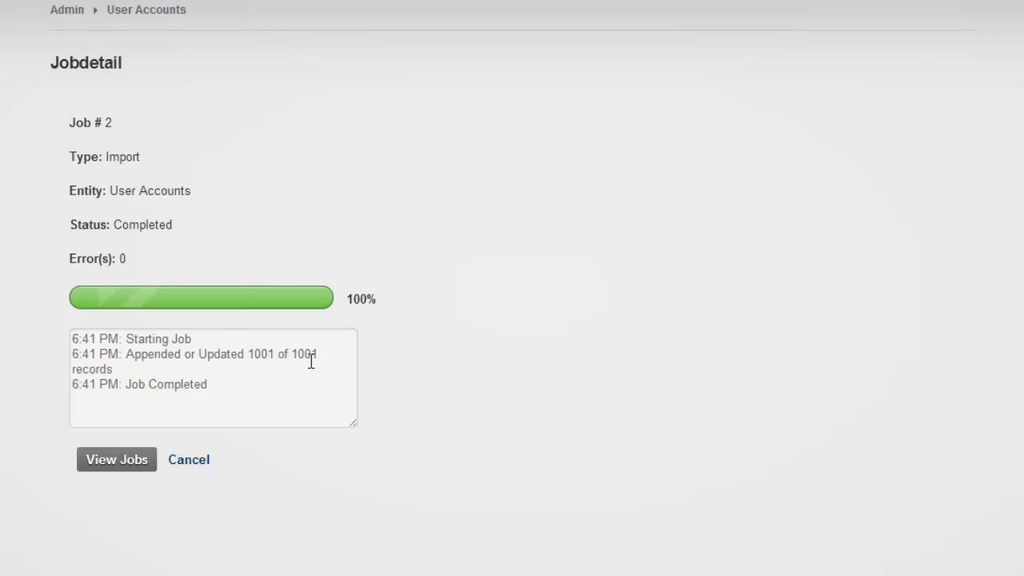
Return to the user accounts list and search it by First Name for the sample user's name.
left_click(205, 463)
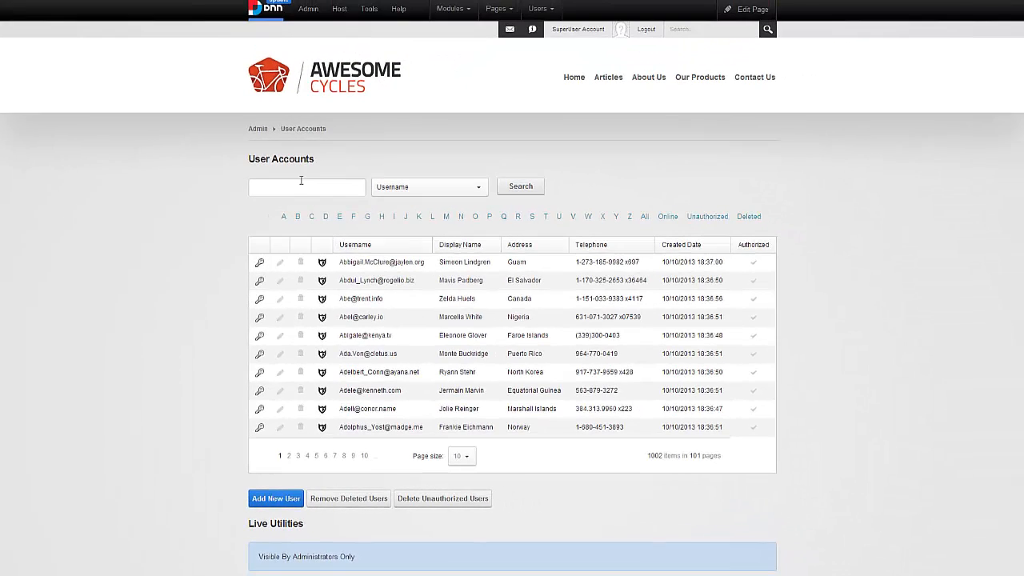
left_click(407, 84)
left_click(448, 190)
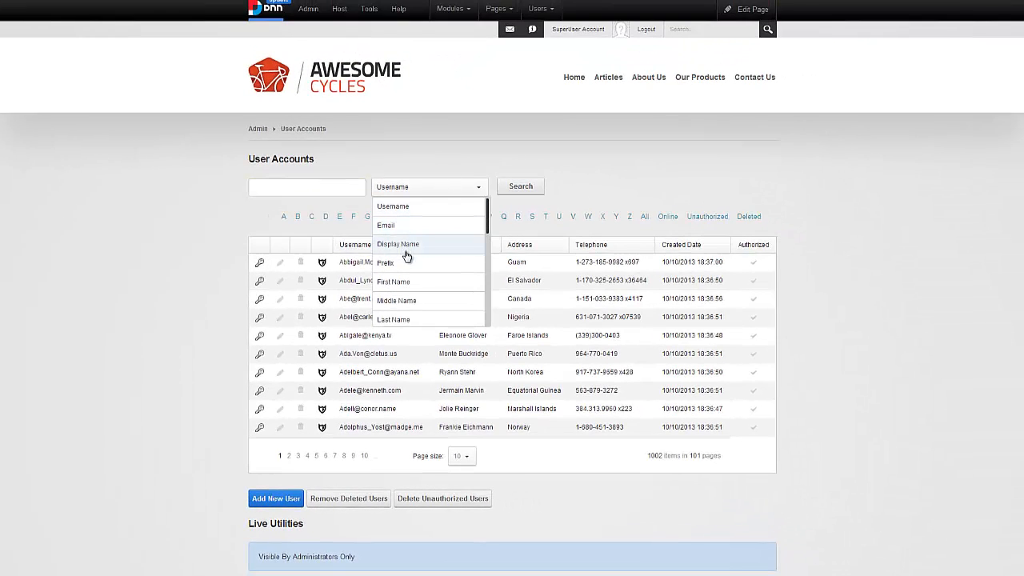
left_click(407, 281)
left_click(353, 190)
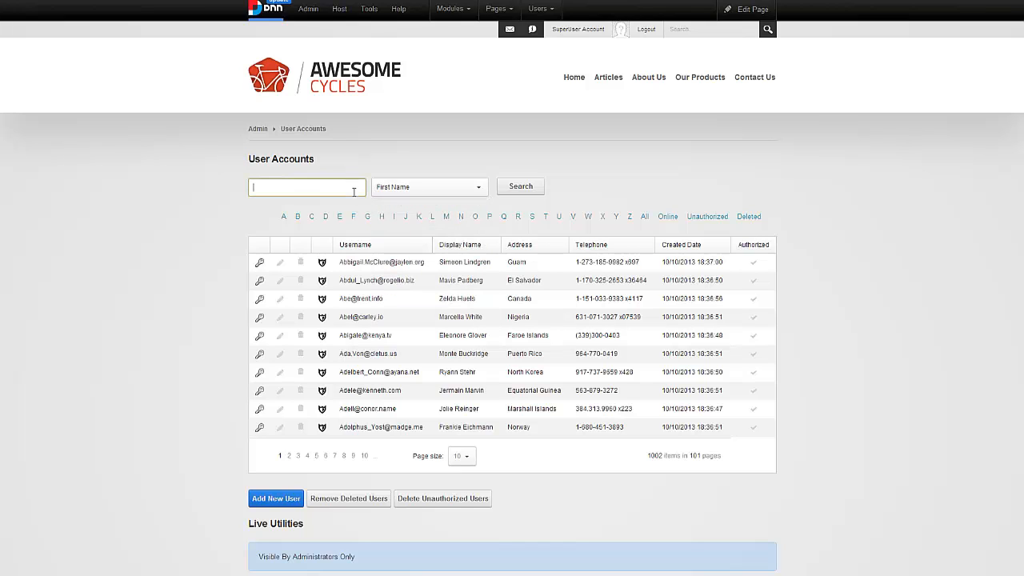
left_click(521, 189)
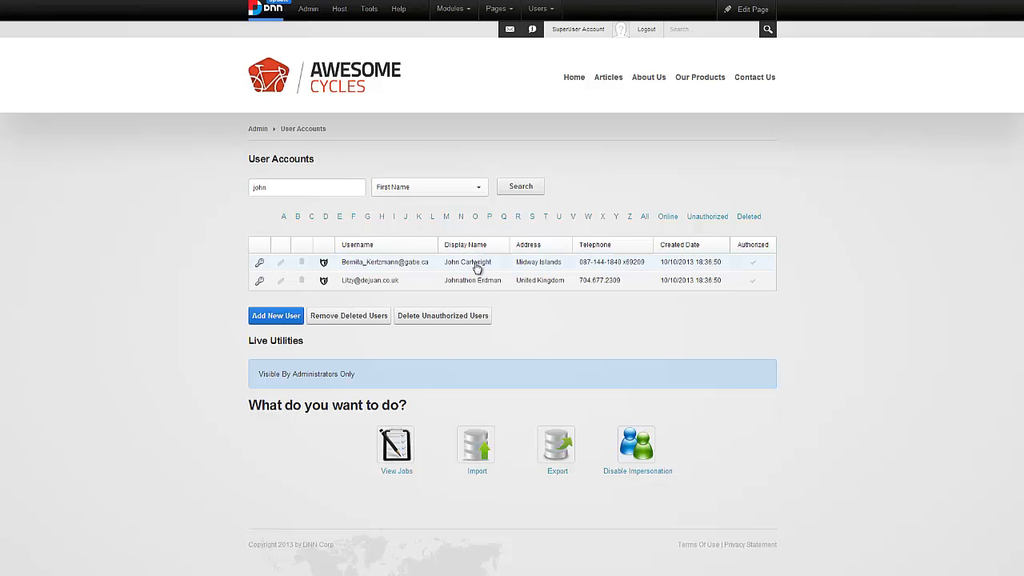
Search the user accounts by Email for the e-mail address of the first record in the CSV file.
left_click(381, 192)
scroll(408, 257, "up", 2)
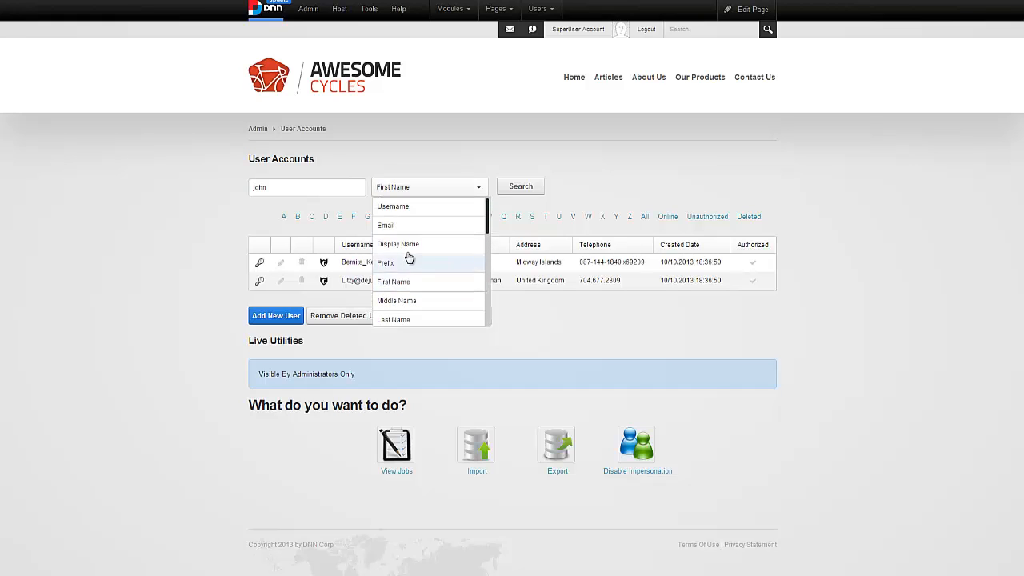
left_click(404, 225)
left_click(335, 194)
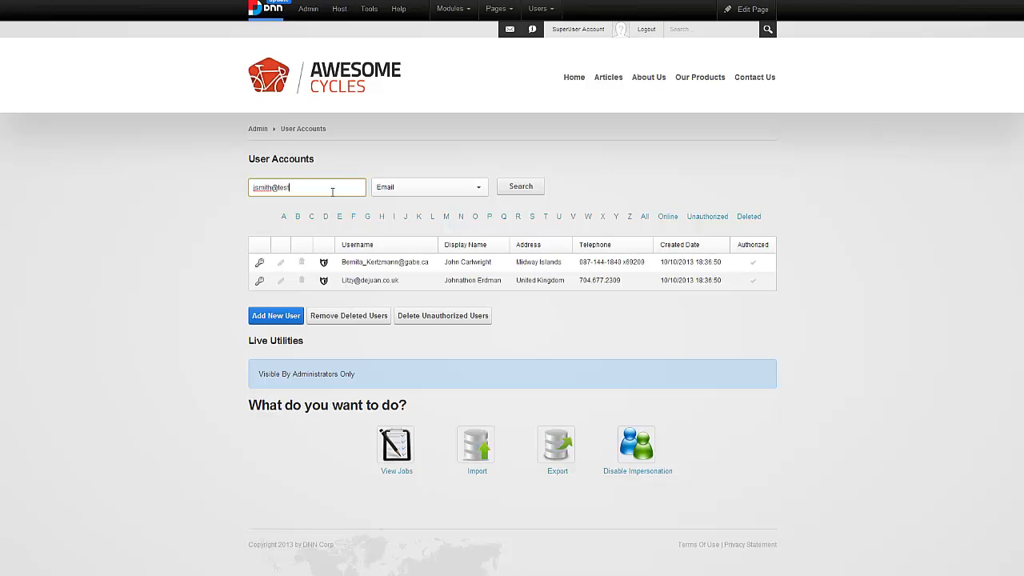
left_click(504, 193)
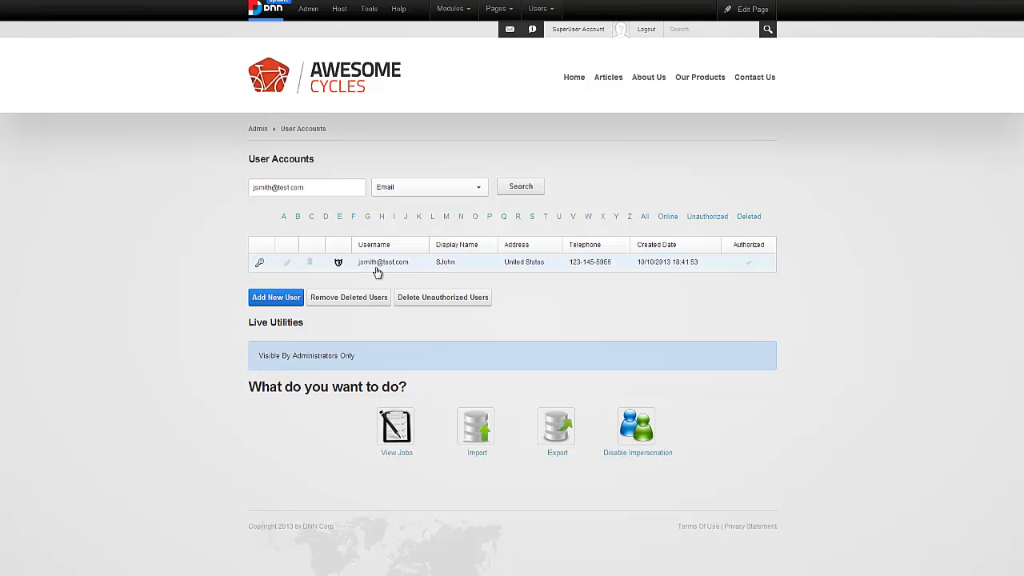
Open the found user's account for editing and review its account details, roles, password and profile sections.
left_click(291, 266)
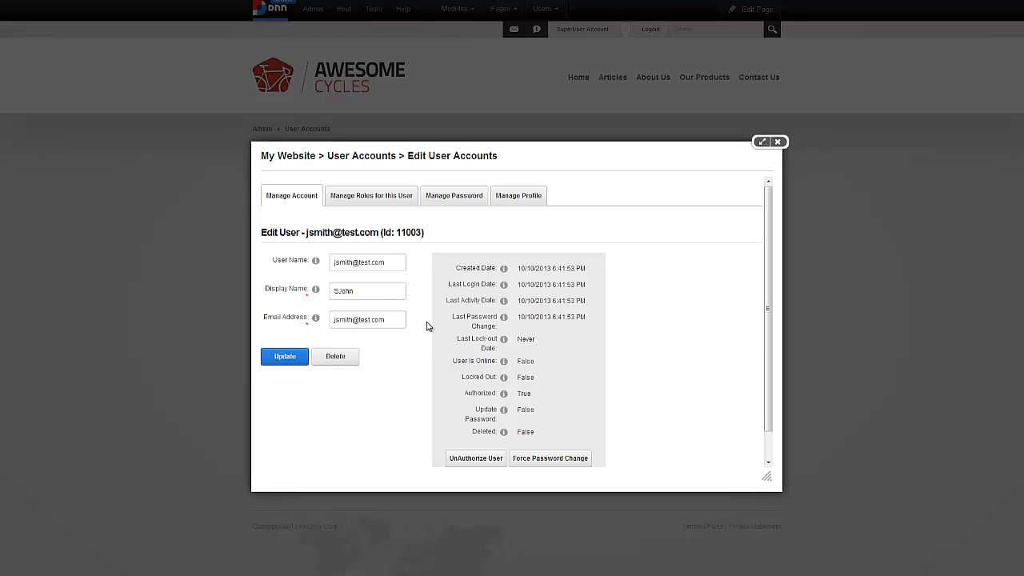
scroll(424, 324, "down", 1)
scroll(420, 304, "up", 1)
left_click(387, 204)
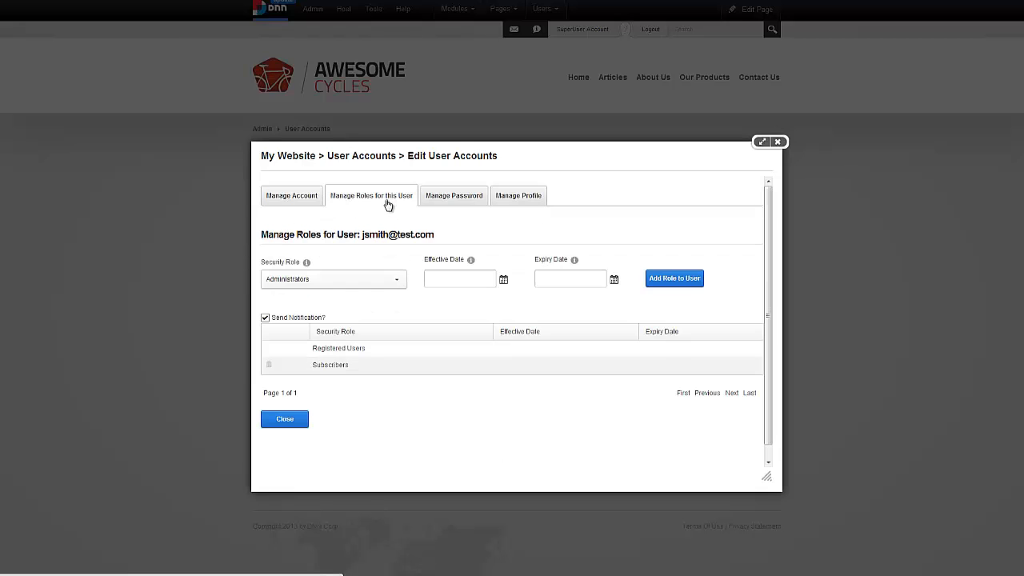
left_click(438, 203)
left_click(503, 199)
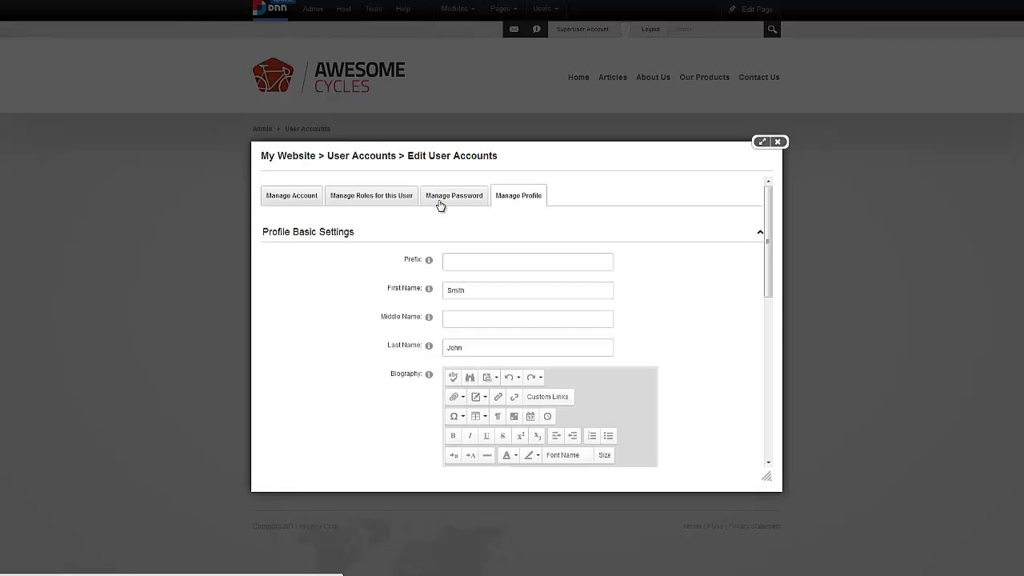
left_click(281, 200)
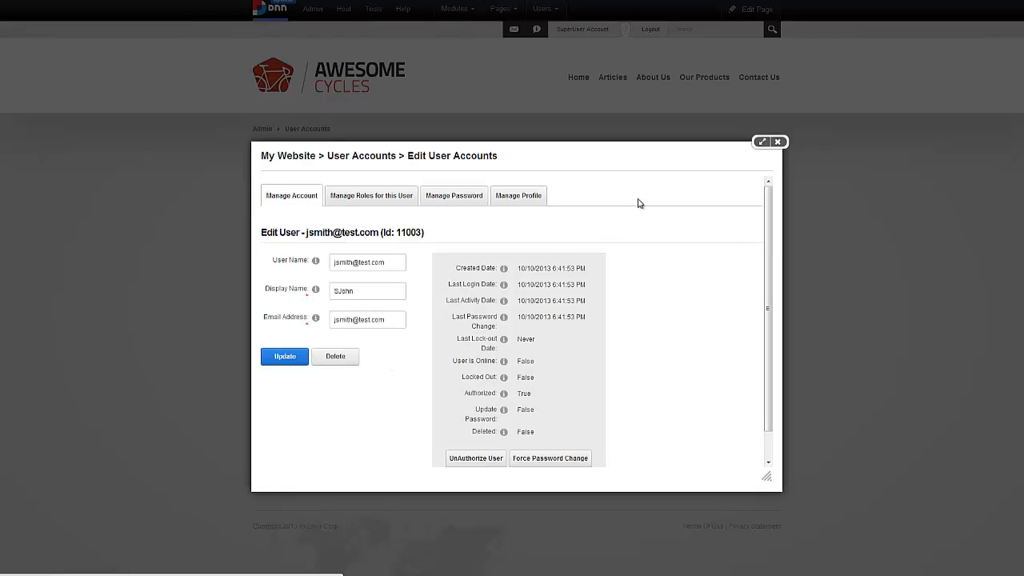
Close the user's edit window, clear the search text in User Accounts and list all users.
left_click(776, 142)
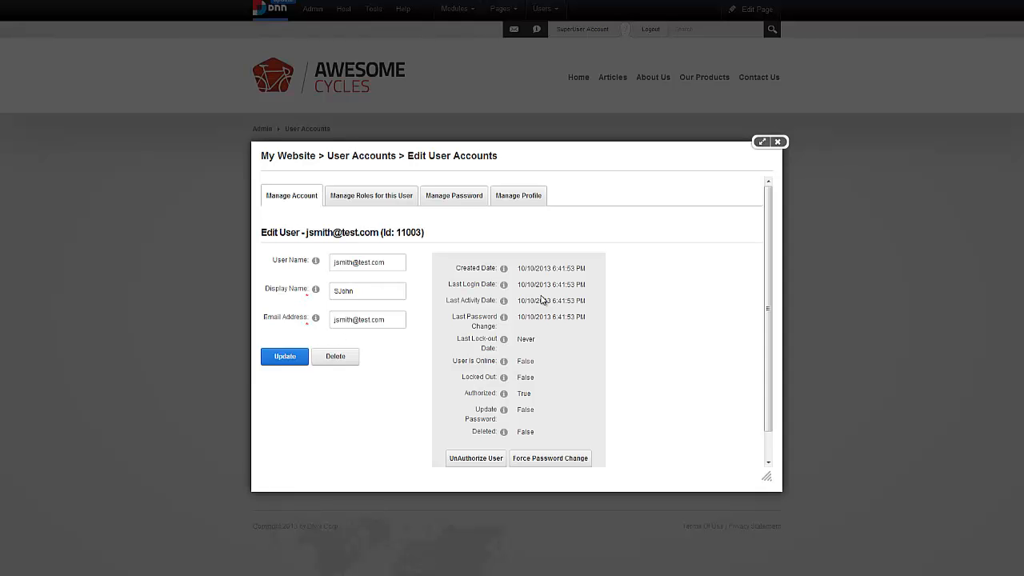
left_click(777, 142)
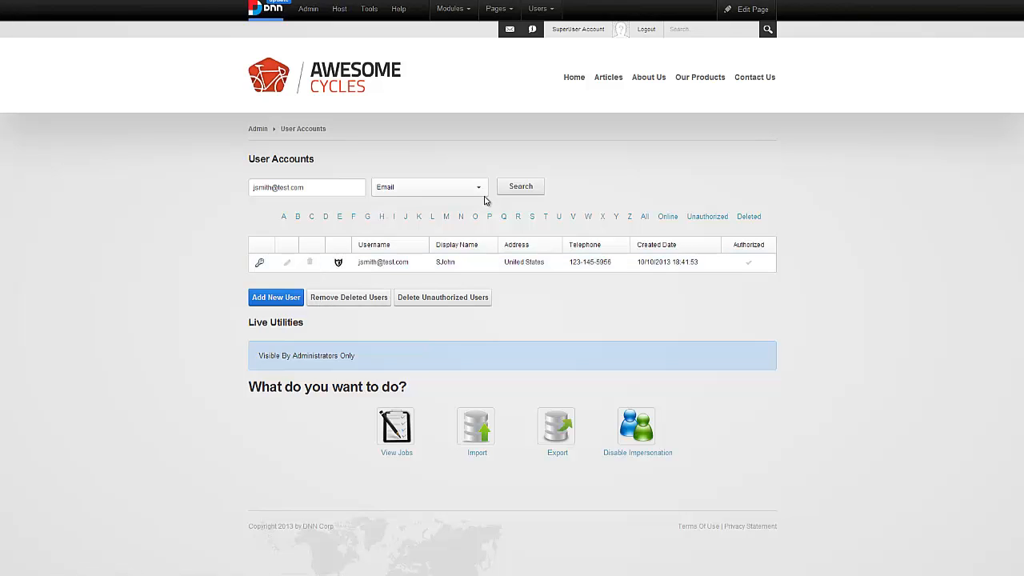
triple_click(336, 189)
key("BackSpace")
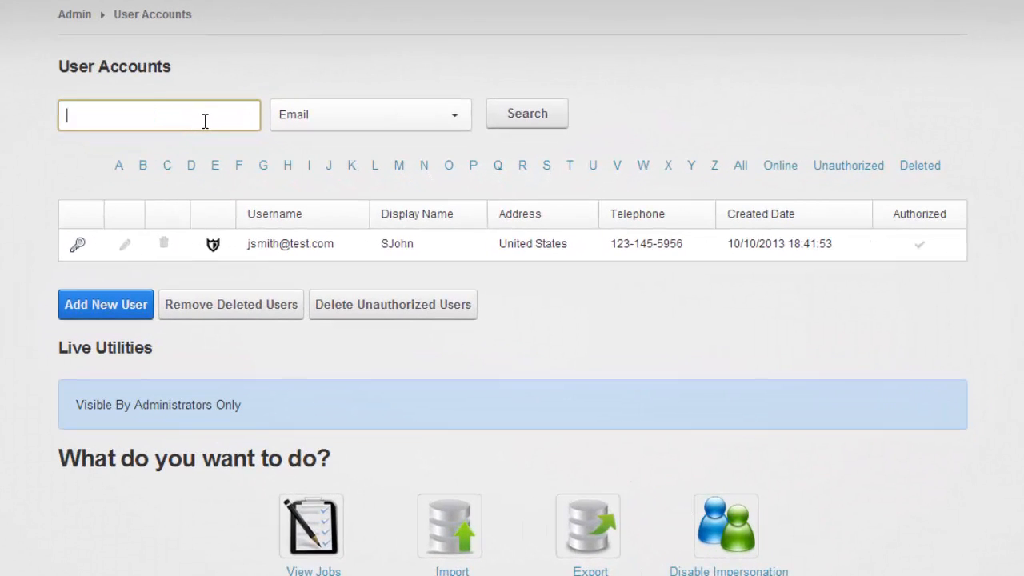
left_click(532, 112)
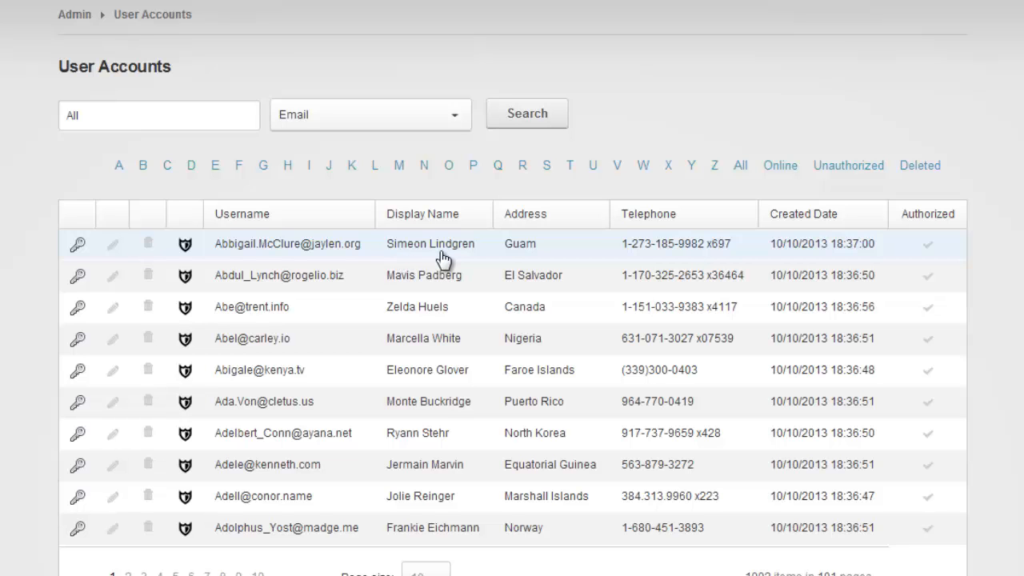
Start a new import with import type User Accounts and import action Create & Update Users.
scroll(415, 328, "down", 2)
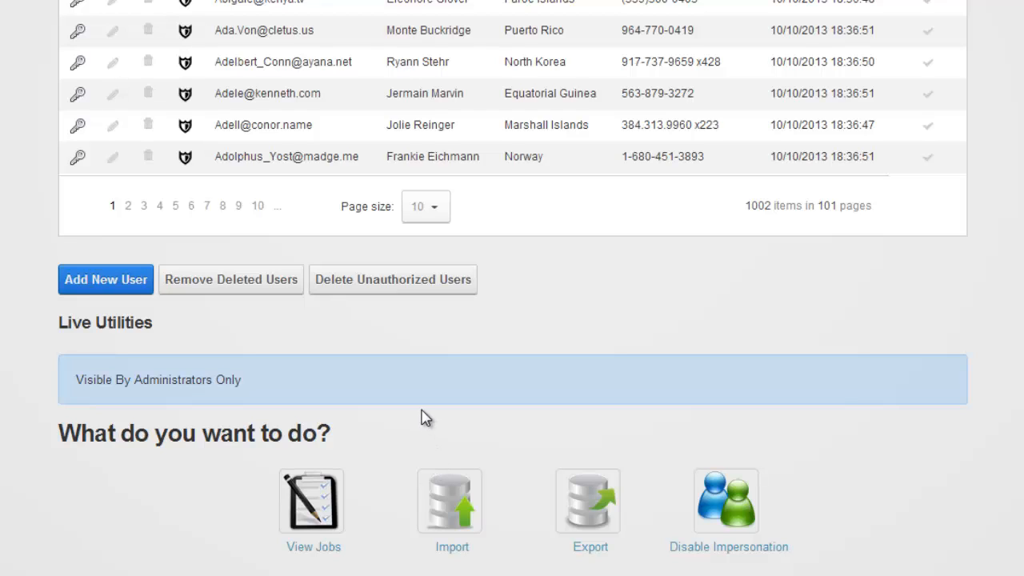
left_click(450, 493)
left_click(330, 164)
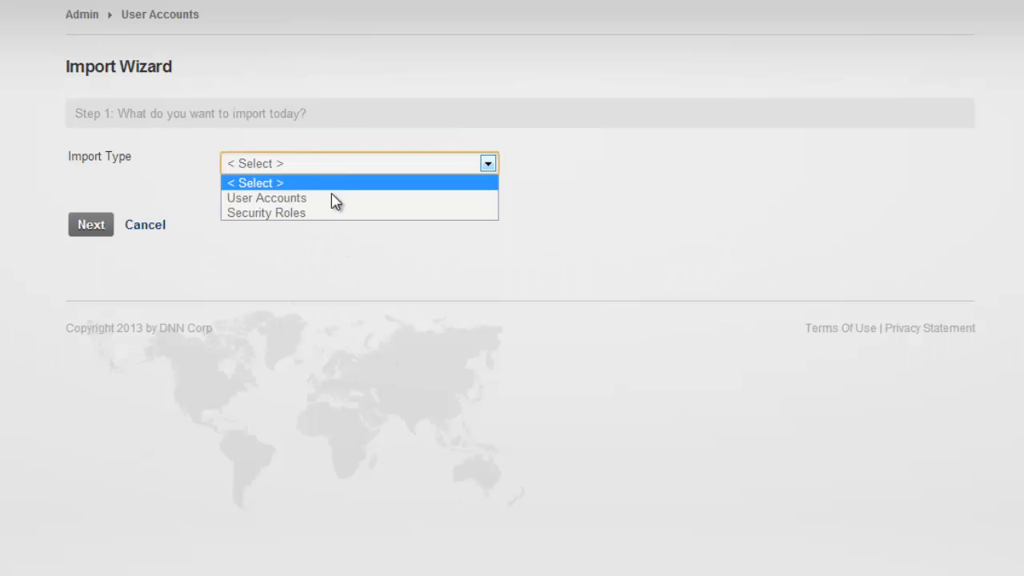
left_click(335, 199)
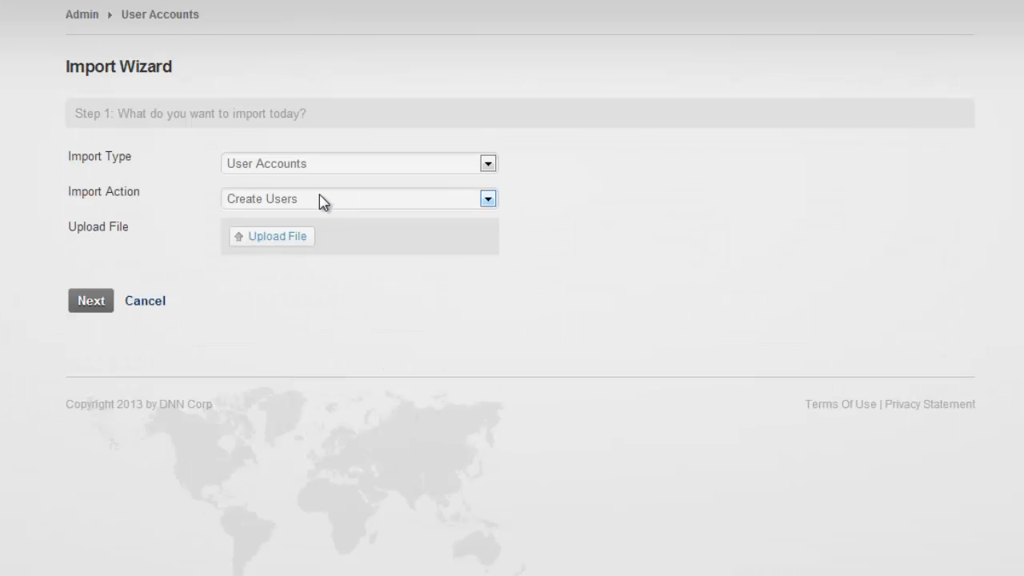
left_click(323, 202)
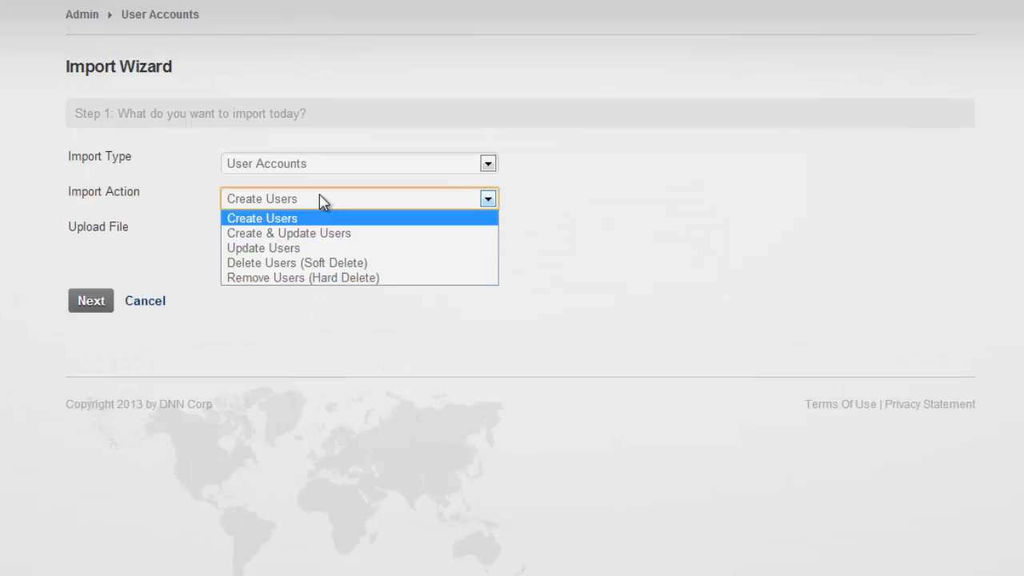
left_click(330, 249)
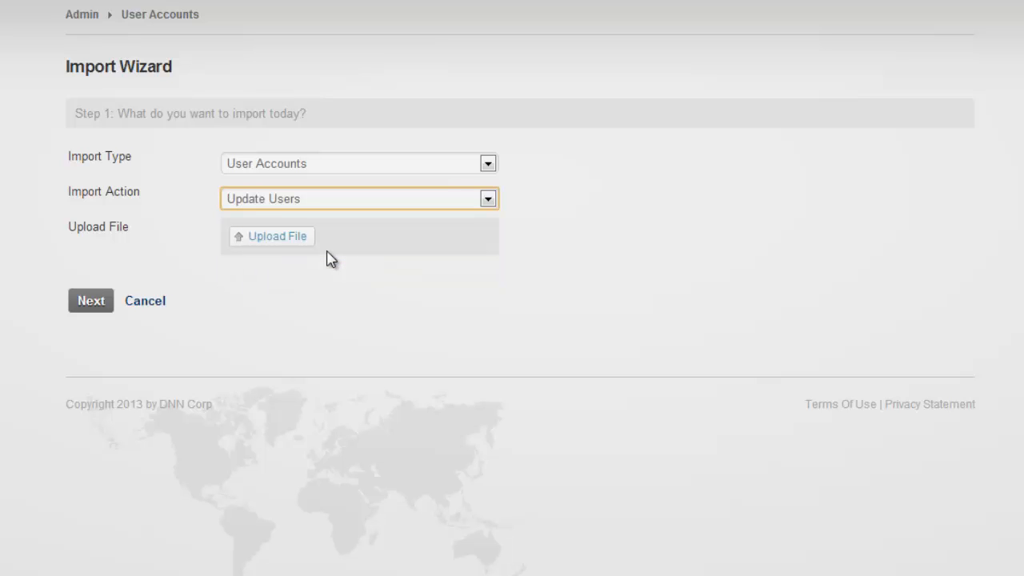
left_click(304, 206)
left_click(364, 231)
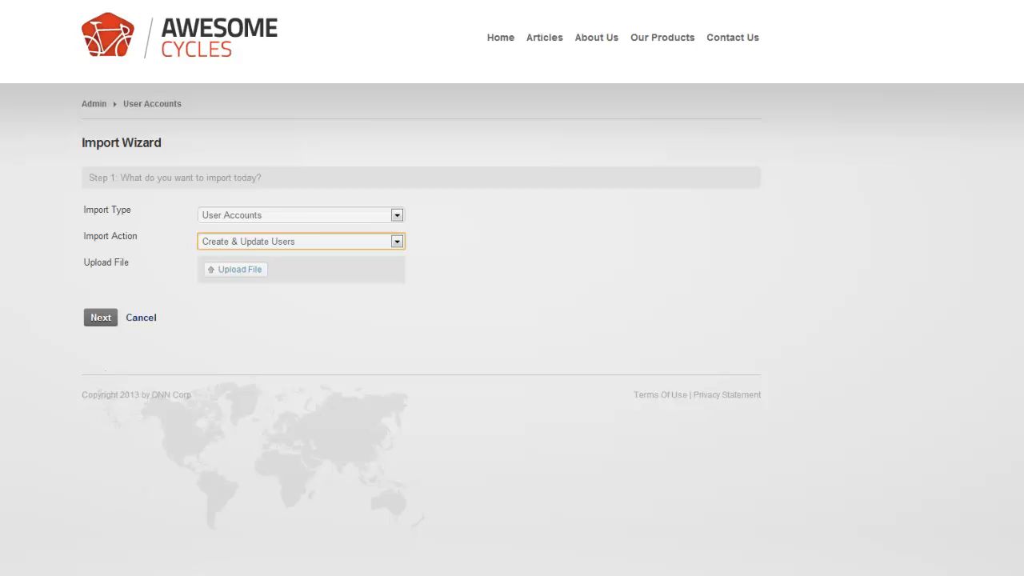
Switch to the CSV Data folder in the file explorer and open Sample.csv in Notepad.
key("alt+Tab")
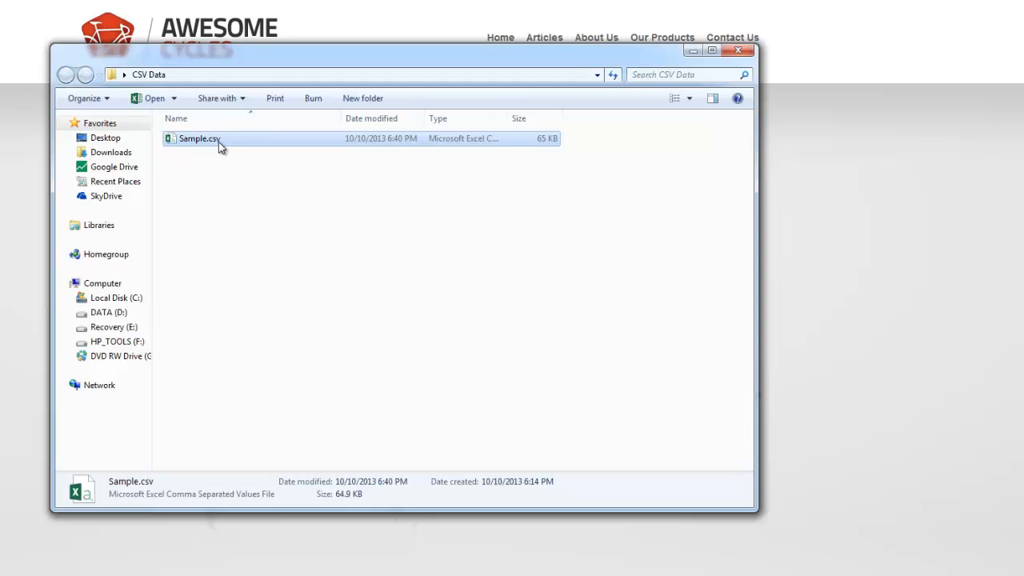
right_click(219, 141)
mouse_move(274, 208)
left_click(448, 224)
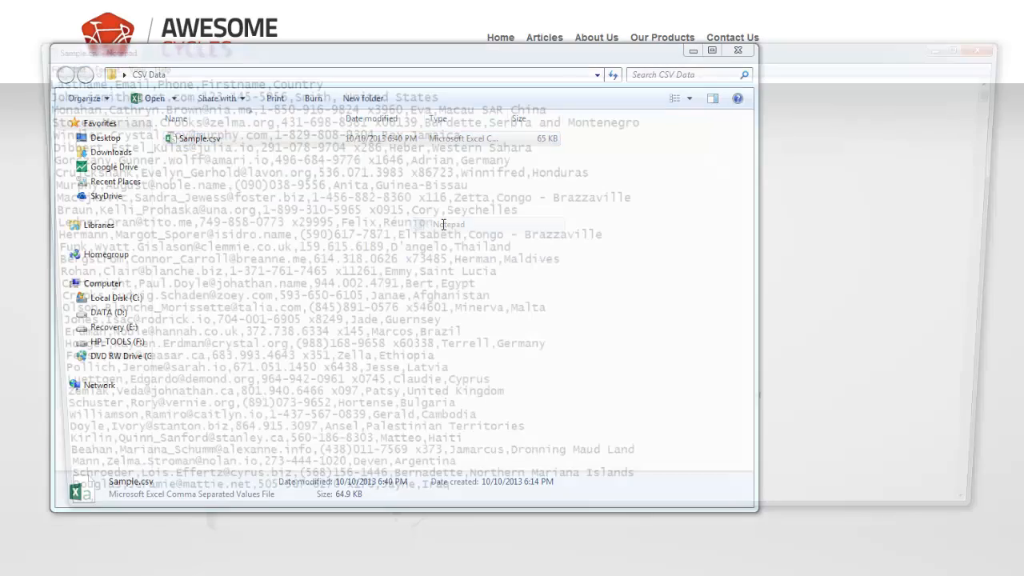
Copy the first data record and paste it onto a new line directly below the header row.
left_click(449, 91)
key("shift+Home")
key("ctrl+c")
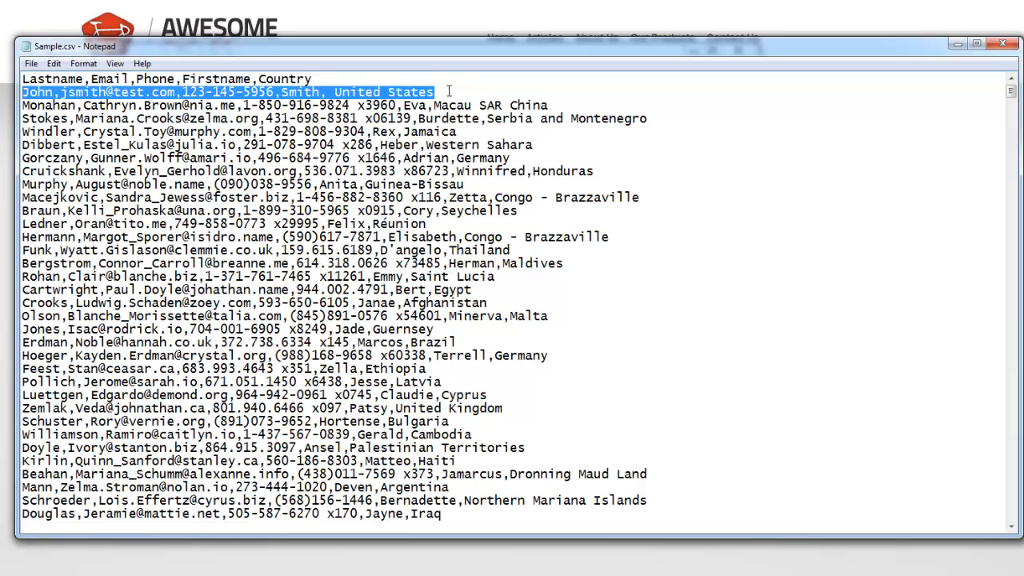
key("Up")
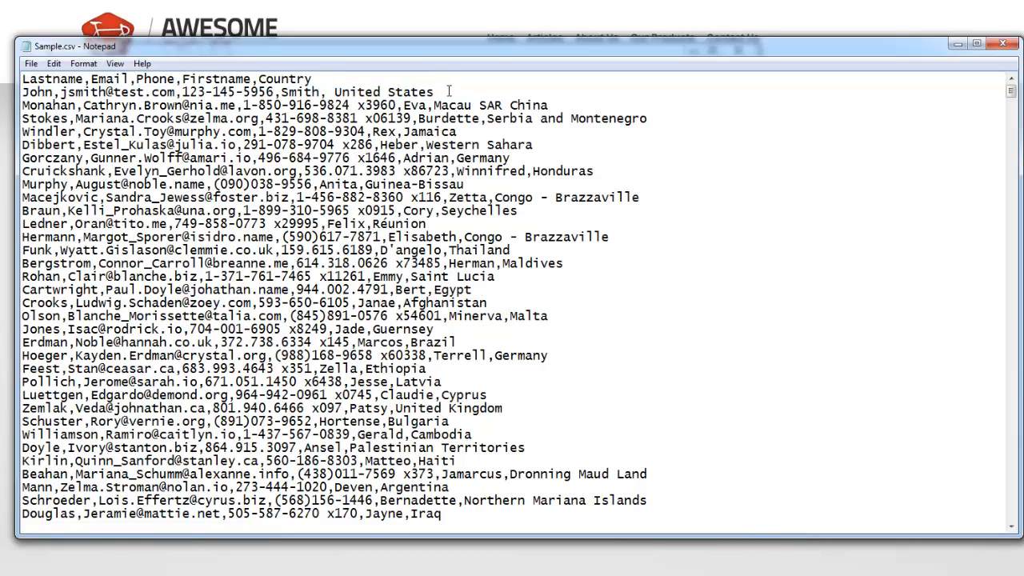
key("End")
key("Return")
key("ctrl+v")
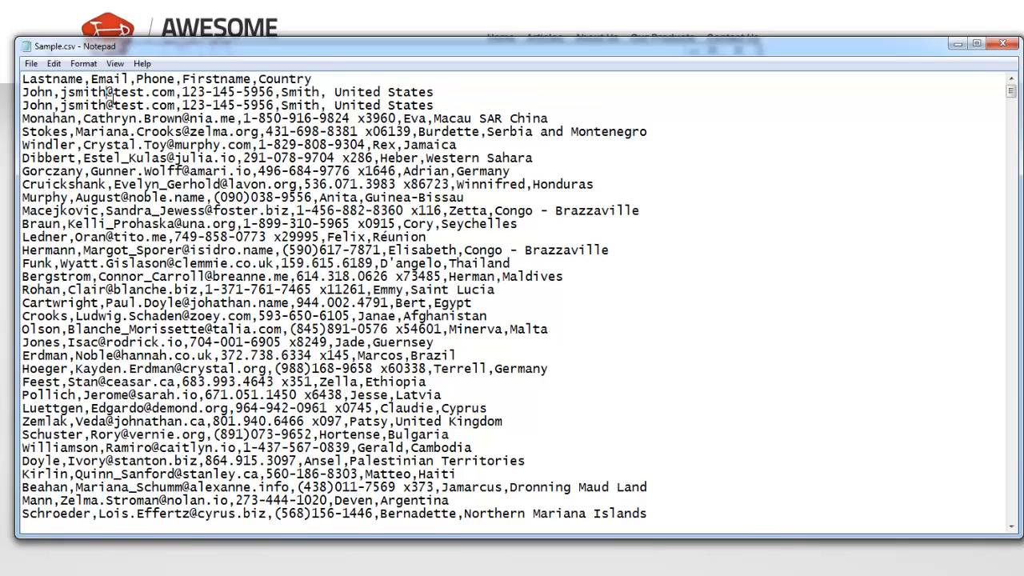
Make the first record a new user by appending 1 to its e-mail user name, last name and first name.
left_click(111, 96)
type("1")
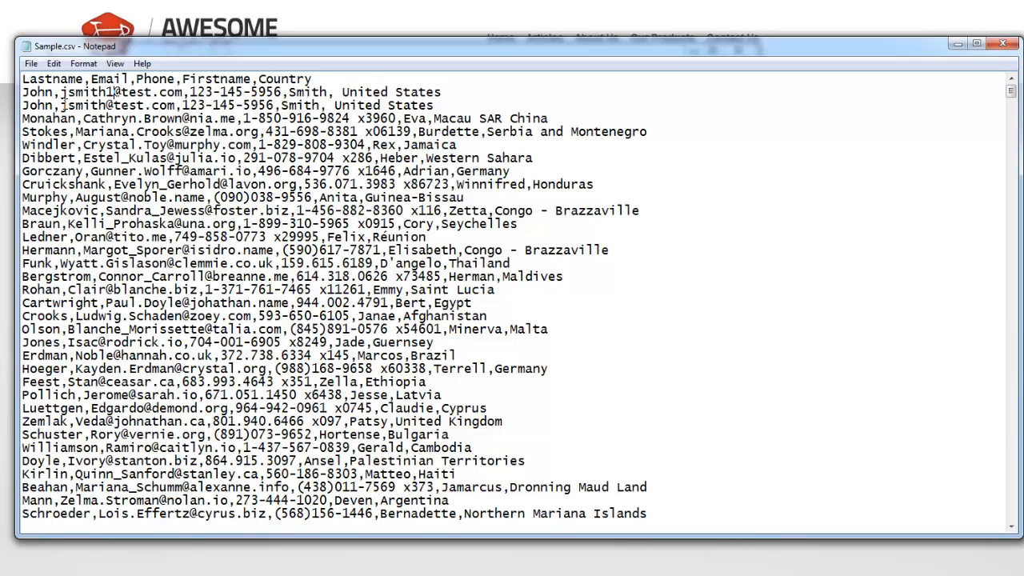
left_click(52, 93)
type("1")
left_click(334, 93)
type("1")
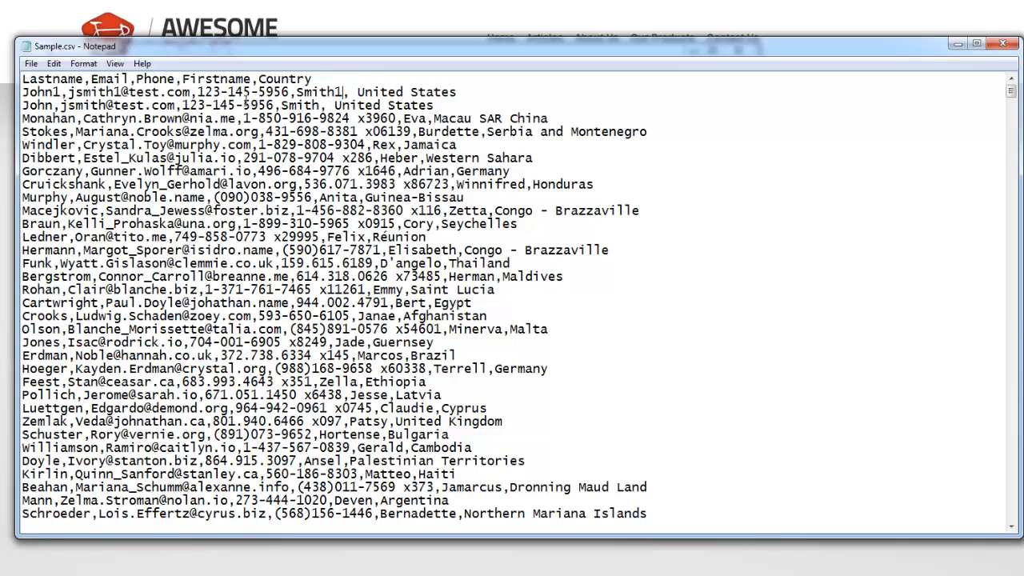
Save and close the edited Sample.csv and upload it in the Import Wizard.
left_click(30, 63)
left_click(48, 112)
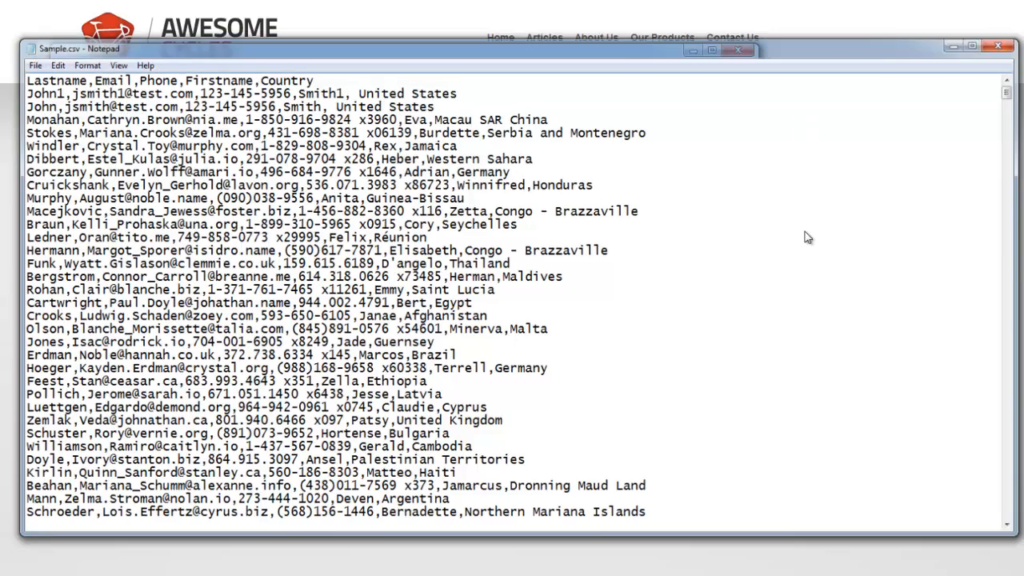
left_click(1002, 43)
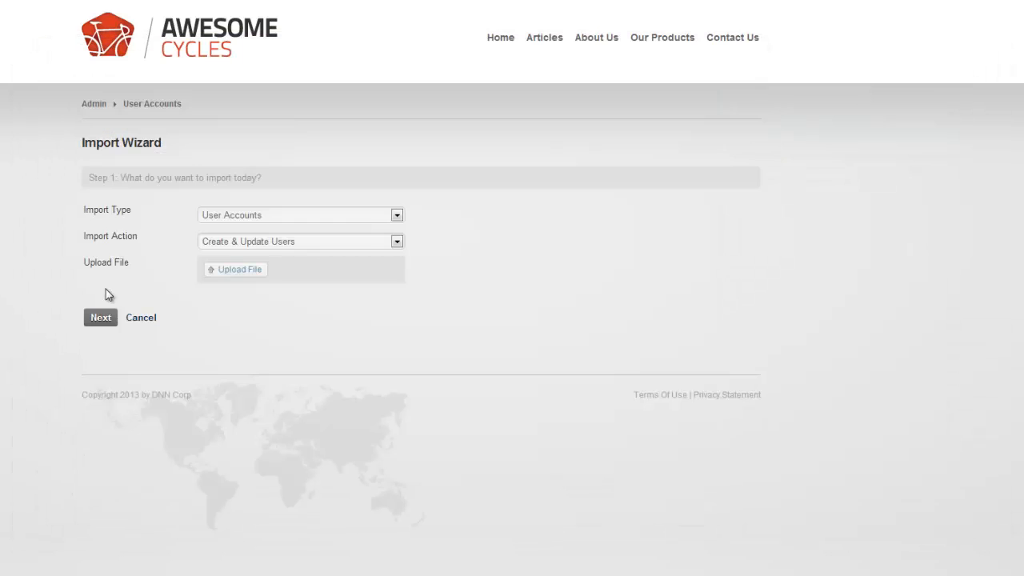
left_click(236, 272)
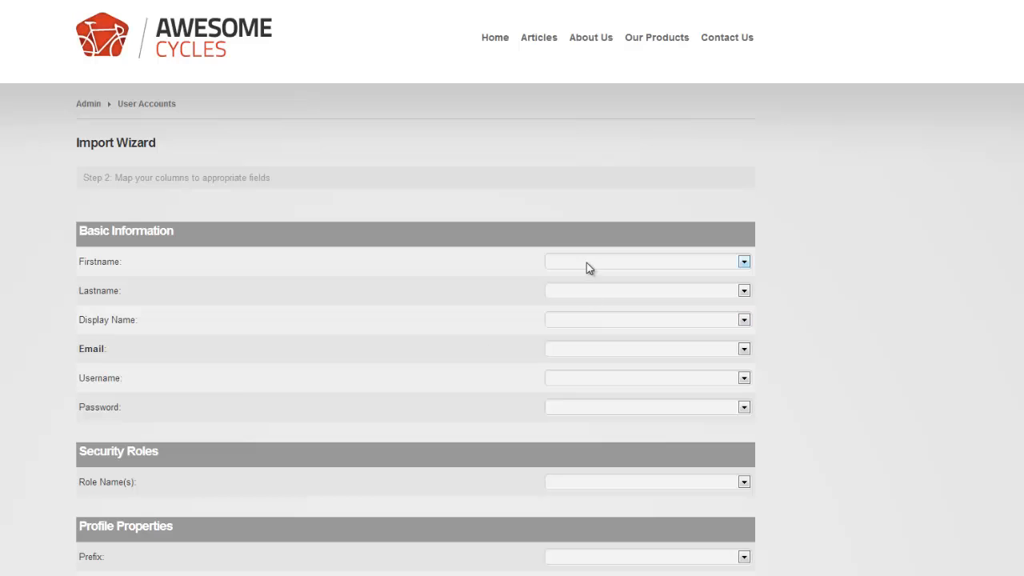
Map the basic Firstname and Lastname fields to the Firstname and Lastname columns.
left_click(587, 268)
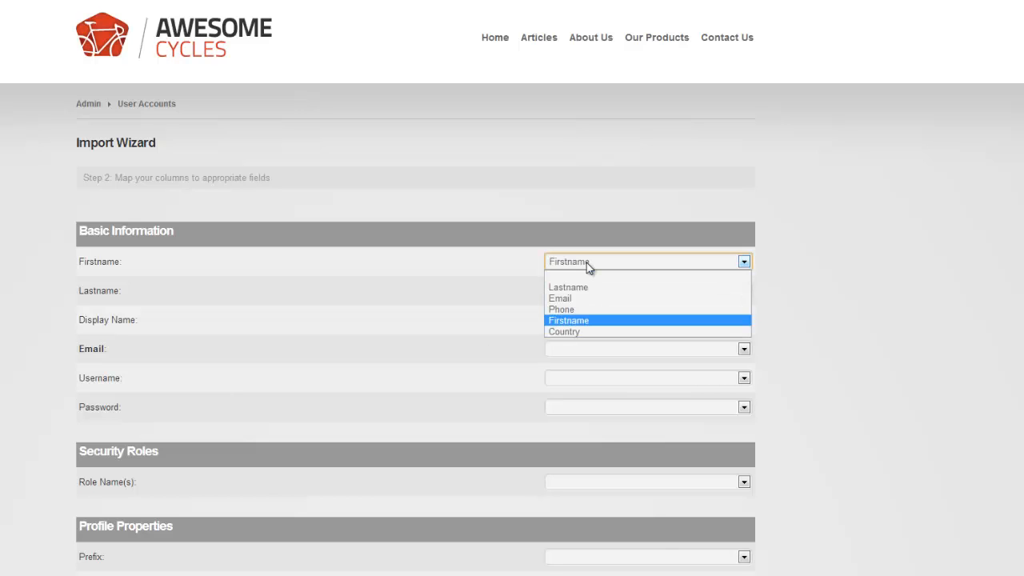
key("Return")
left_click(579, 293)
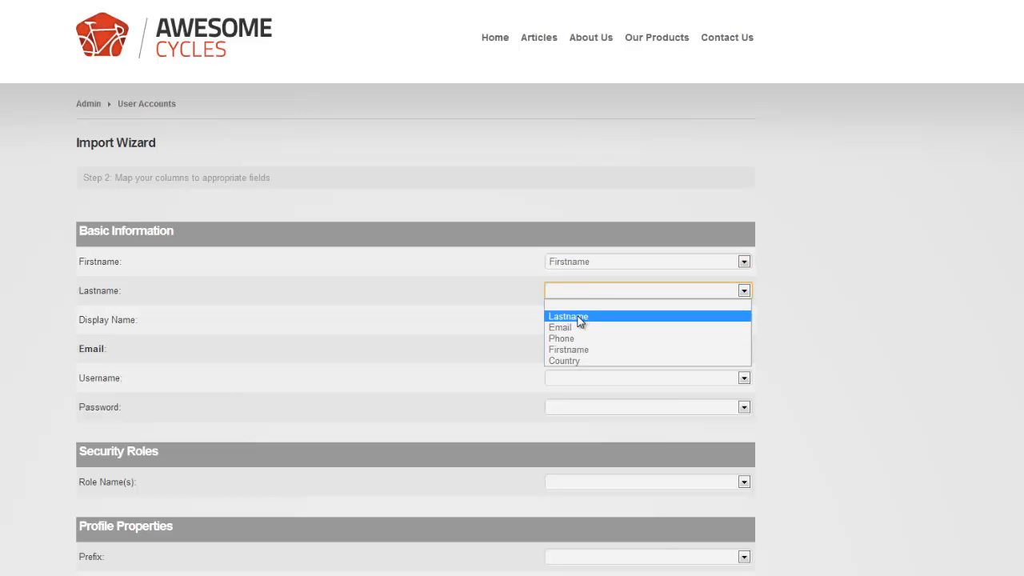
left_click(572, 317)
Map the Display Name field to the Lastname column.
left_click(570, 319)
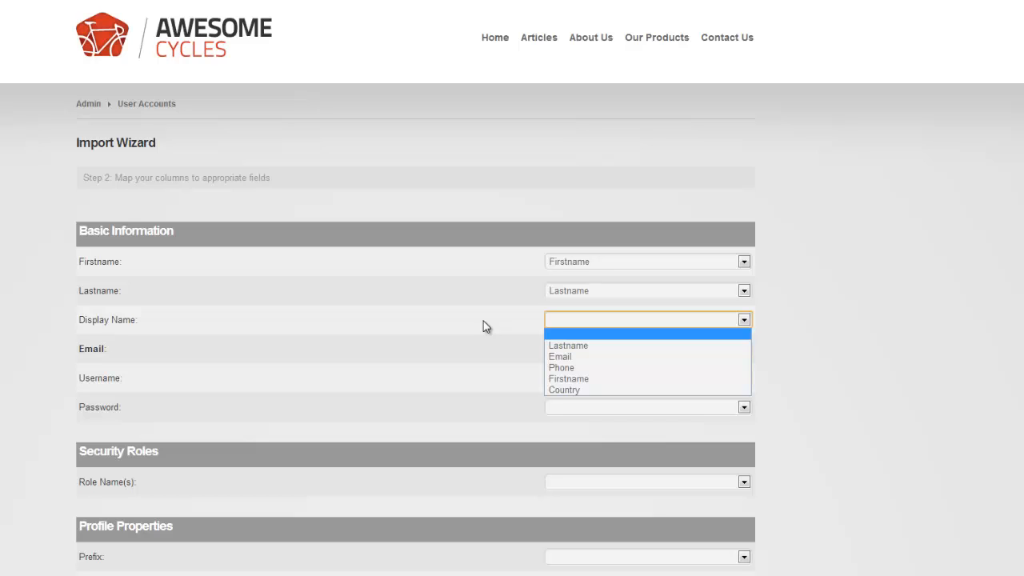
left_click(555, 356)
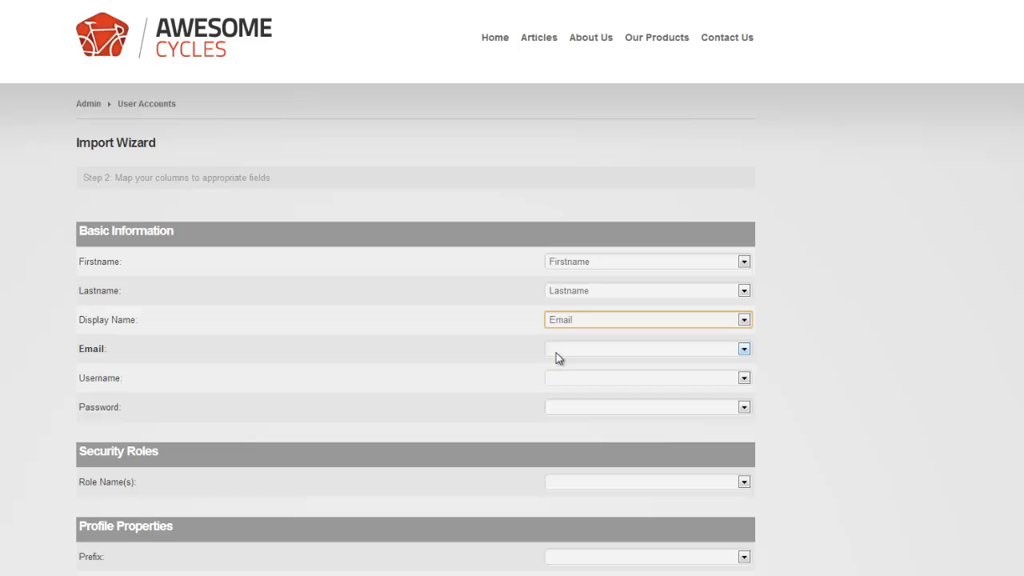
left_click(564, 324)
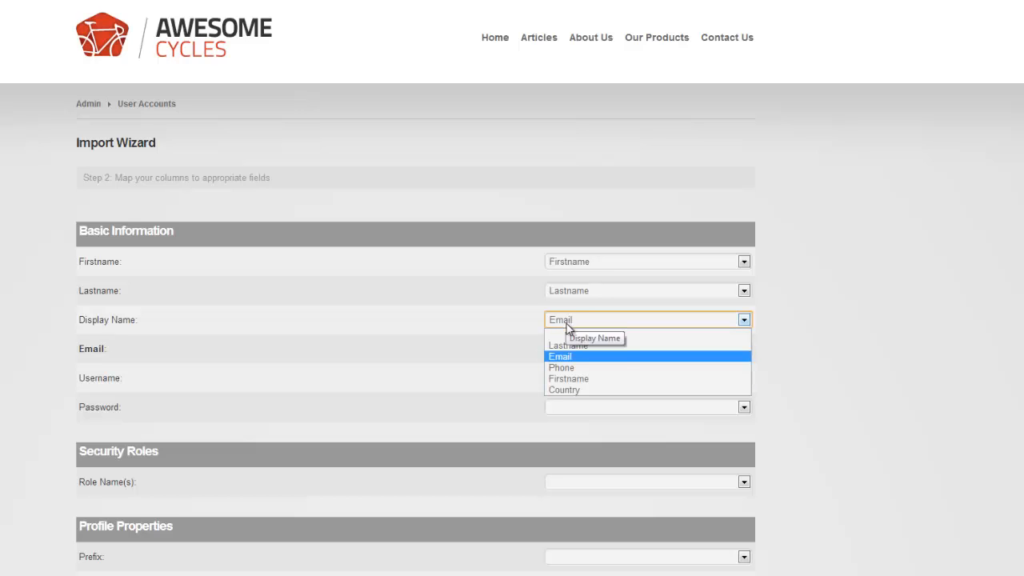
left_click(570, 347)
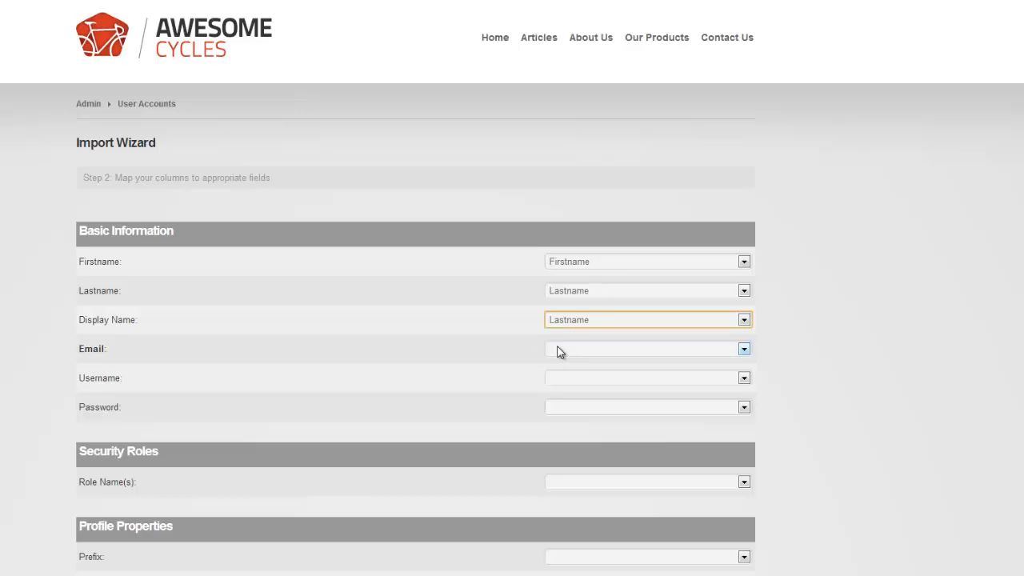
left_click(503, 349)
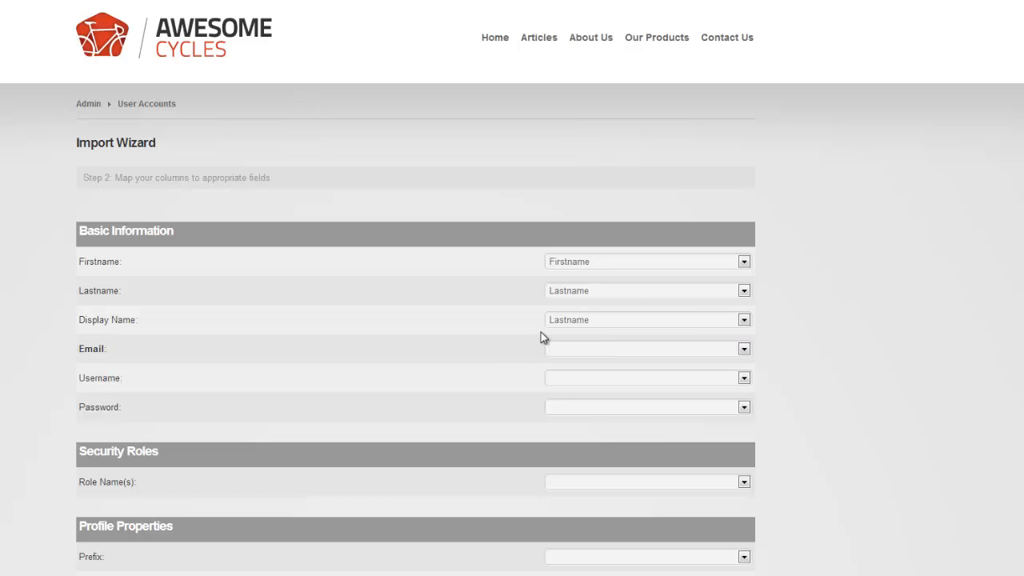
Map both the Email and Username fields to the Email column.
scroll(500, 328, "down", 1)
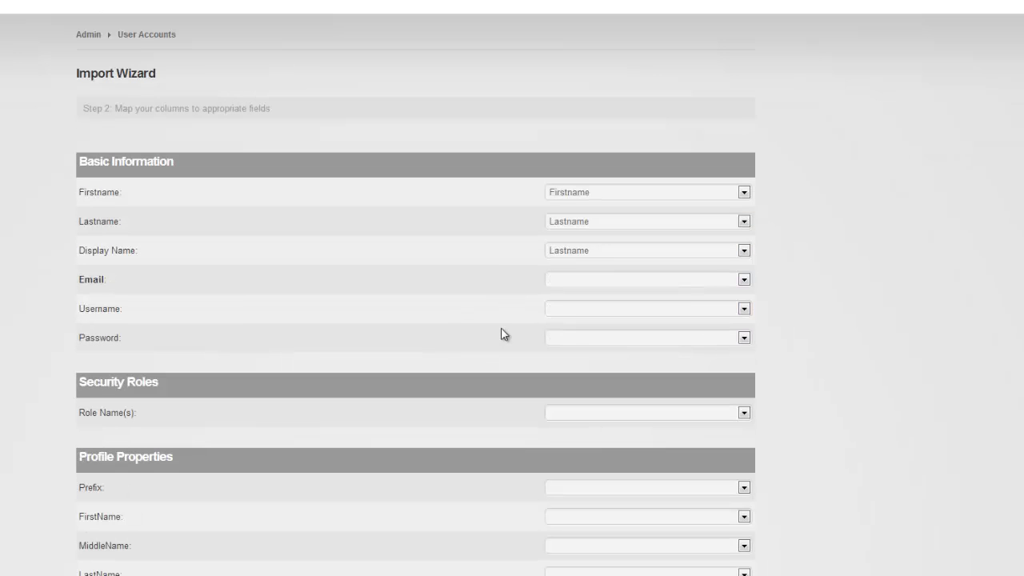
left_click(576, 278)
left_click(569, 313)
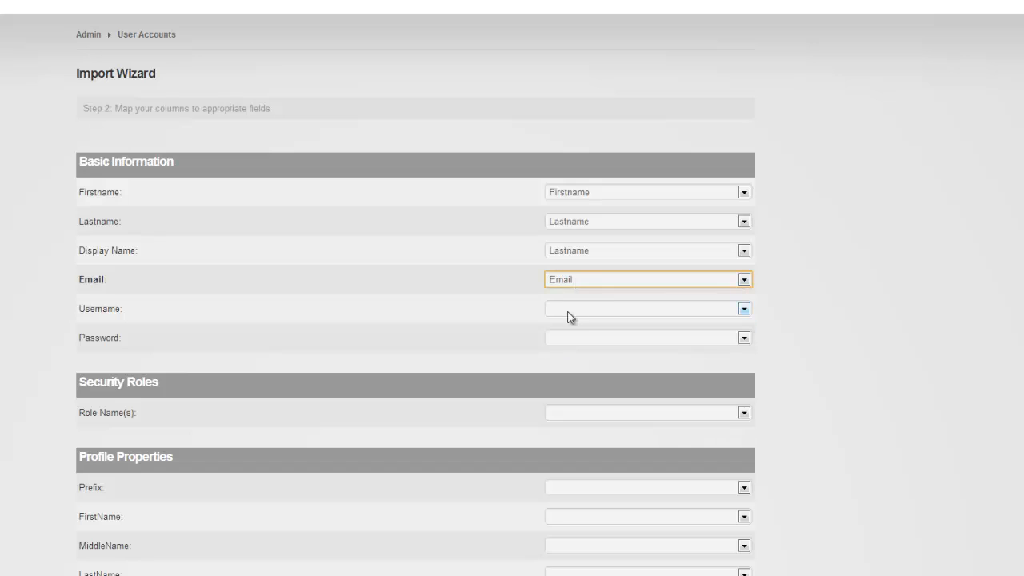
left_click(572, 319)
left_click(569, 338)
Map the Telephone profile property to the Phone column.
scroll(487, 338, "down", 4)
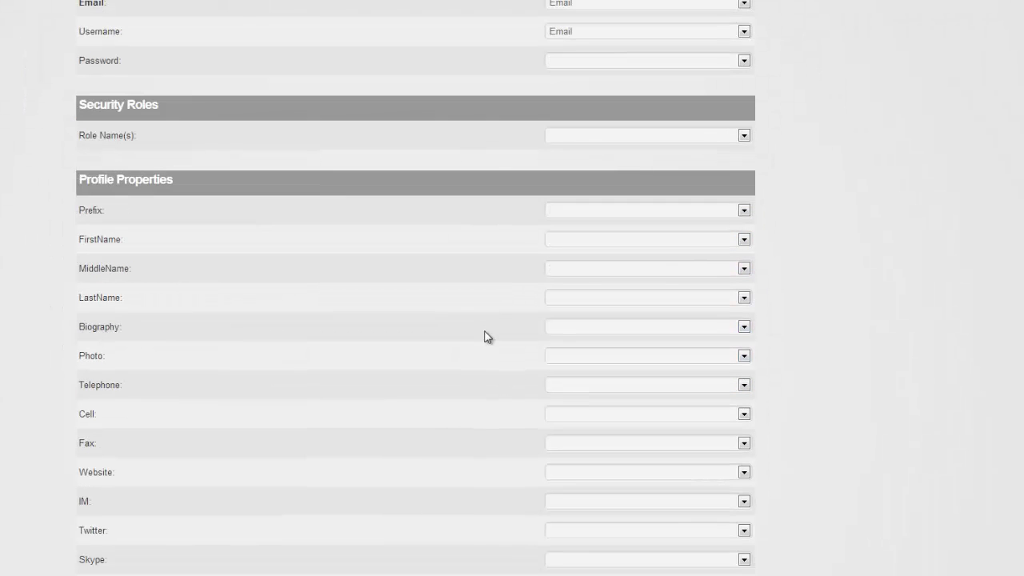
left_click(570, 387)
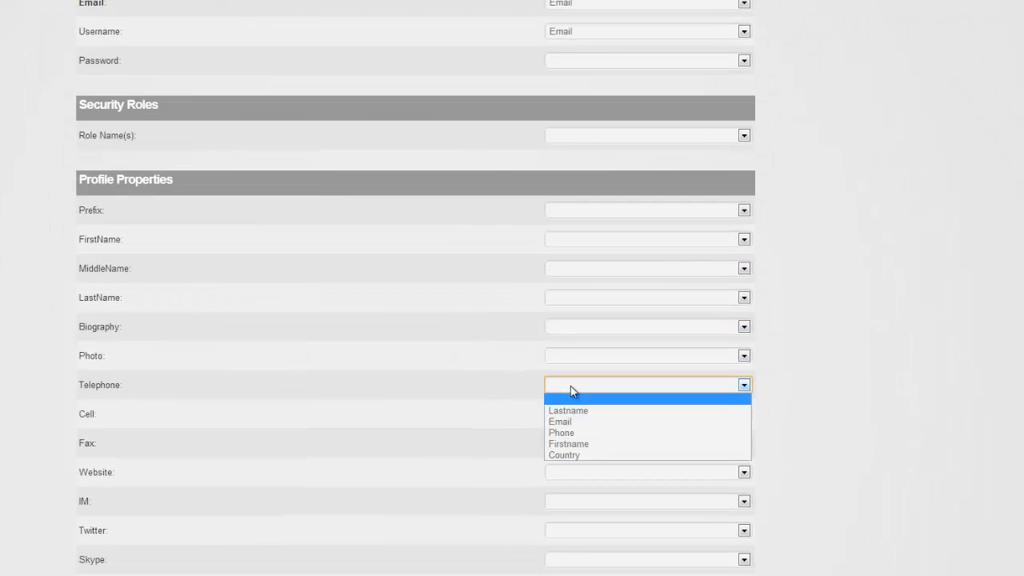
left_click(573, 444)
left_click(571, 442)
left_click(569, 384)
left_click(563, 433)
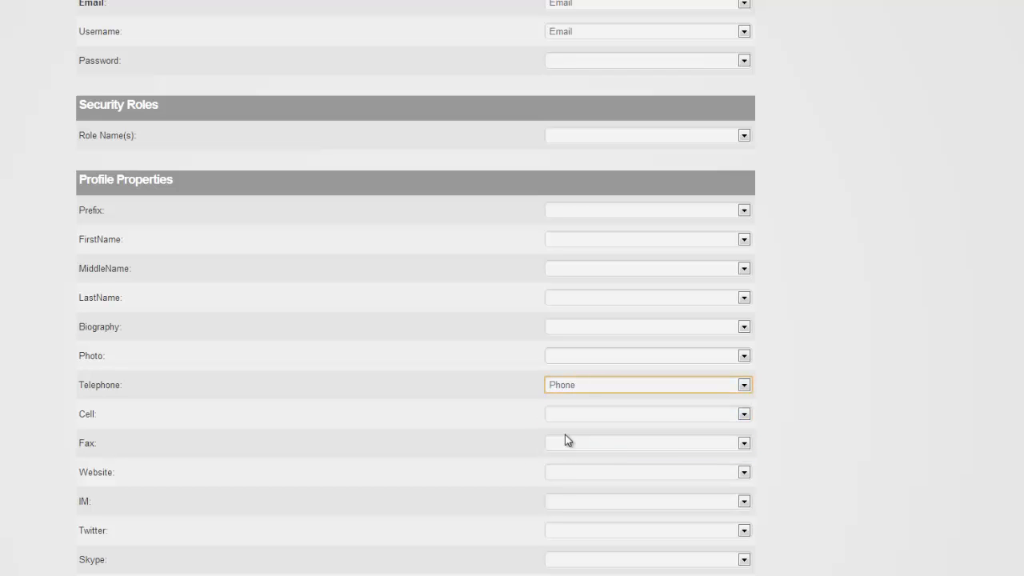
Choose the CSV column for the Country profile property and return to the basic information mappings.
scroll(536, 552, "down", 3)
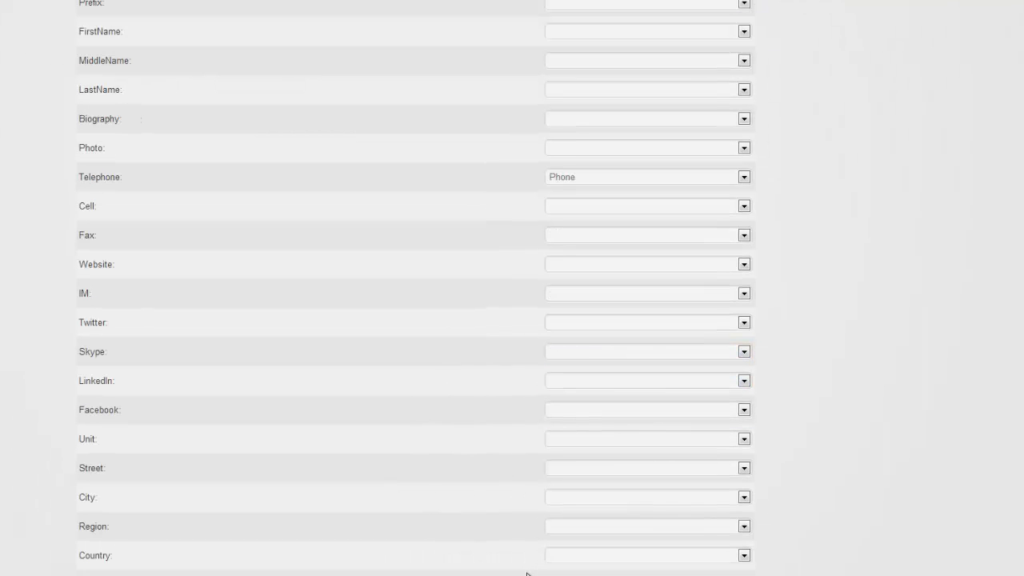
left_click(550, 557)
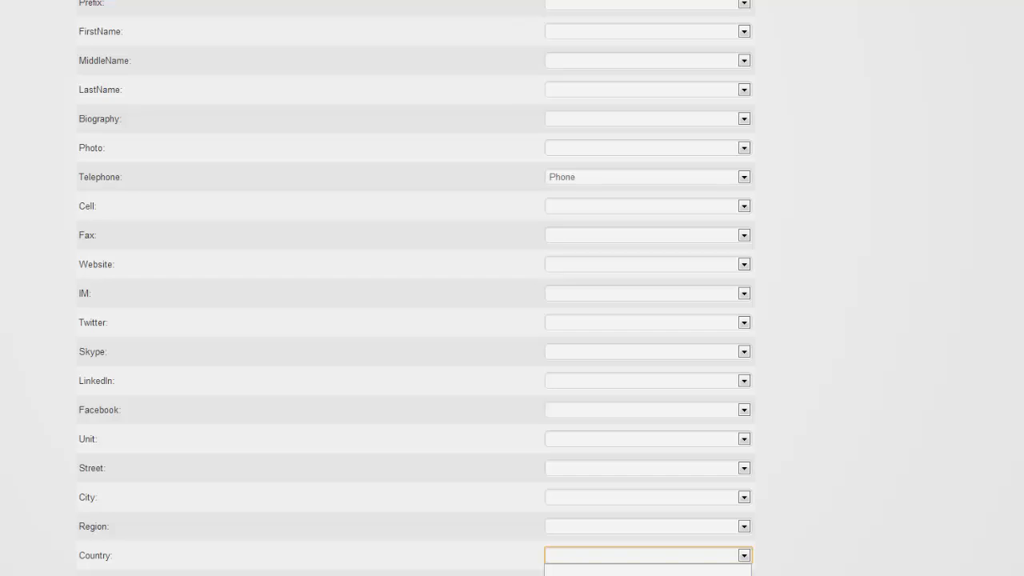
left_click(560, 574)
scroll(838, 375, "up", 7)
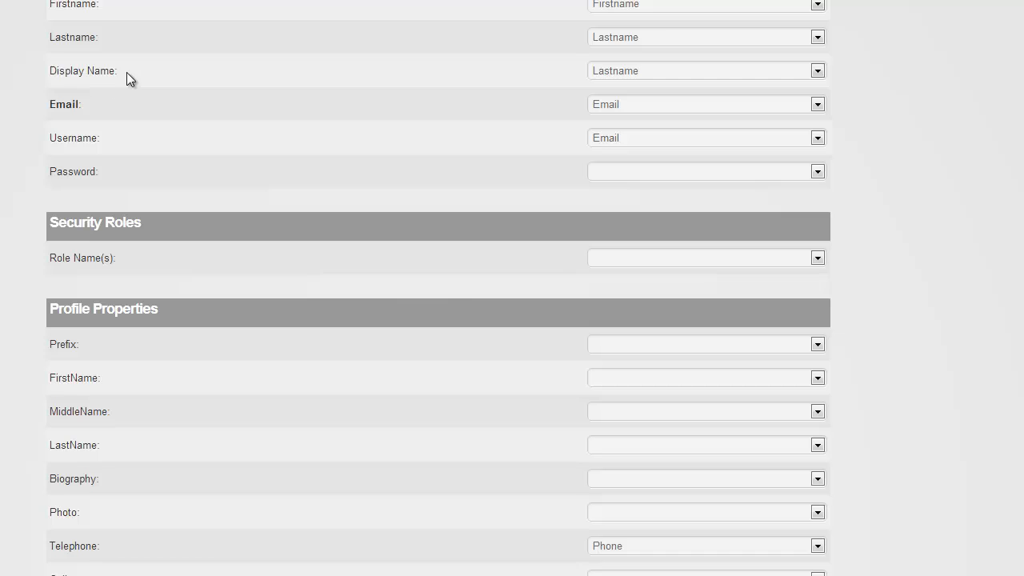
Check the Display Name mapping and generate the preview of the mapped data.
left_click_drag(126, 71, 52, 72)
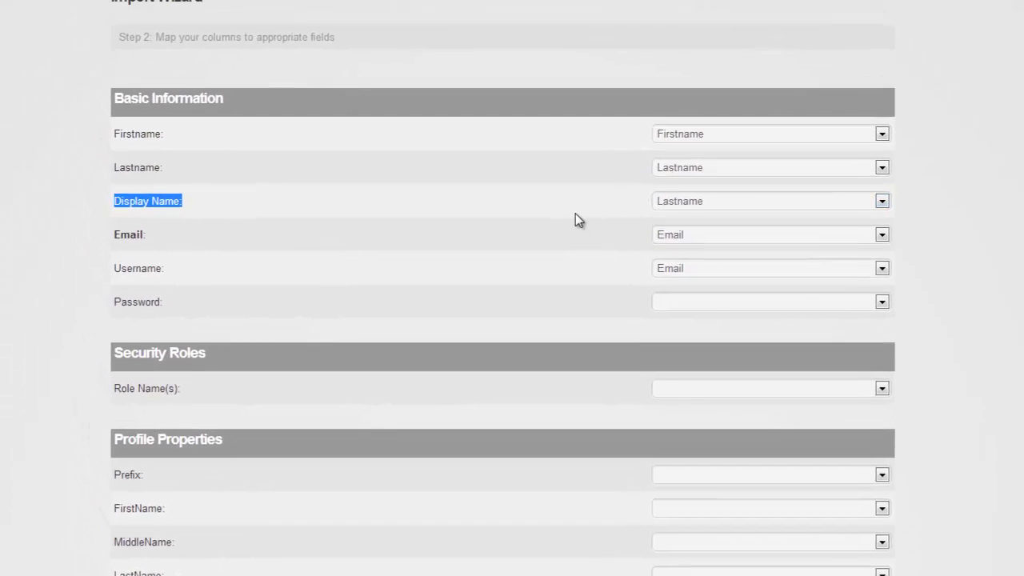
left_click(474, 100)
scroll(456, 102, "down", 10)
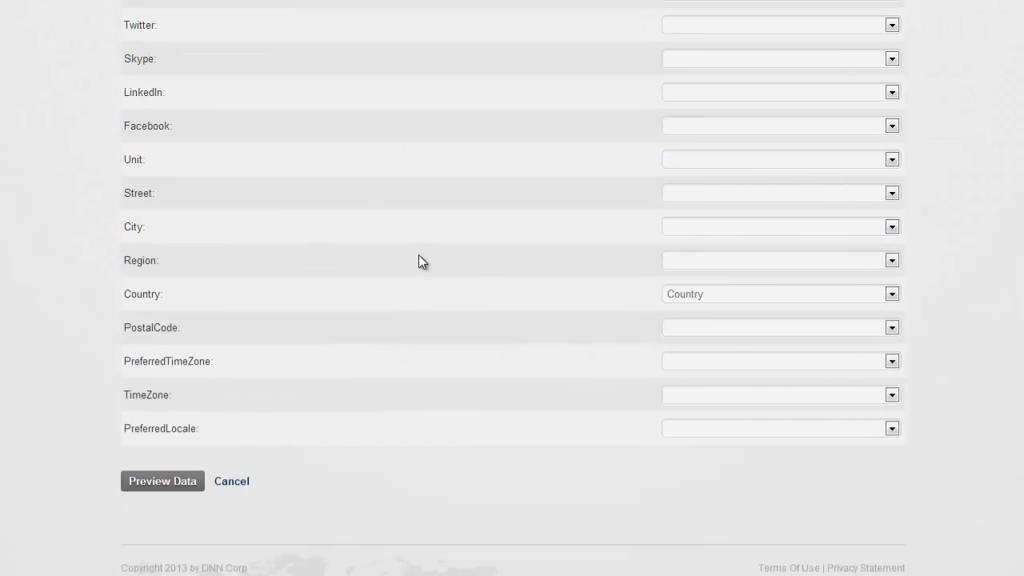
left_click(179, 488)
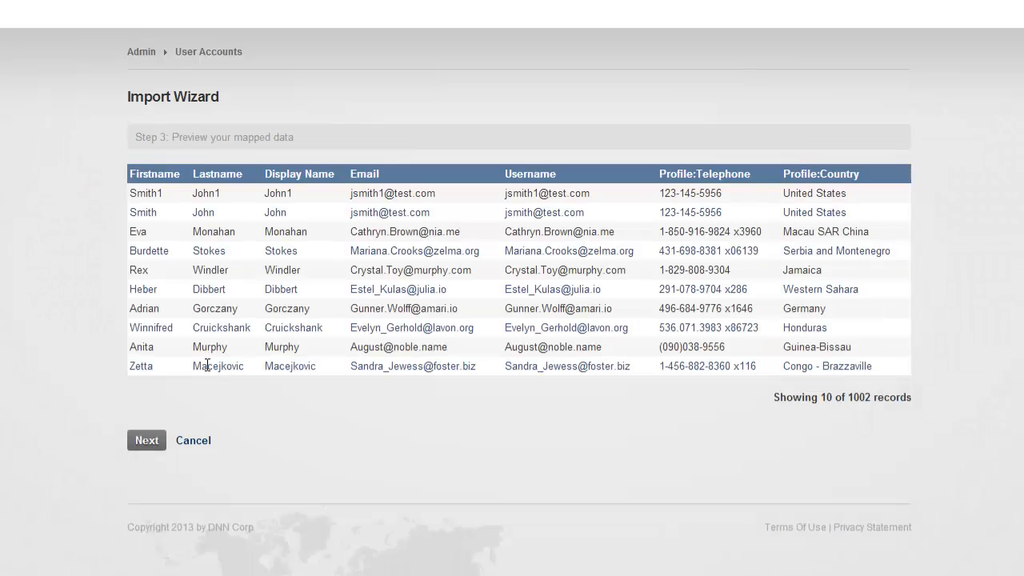
Run the import with usernames auto-generated from the email address if needed, and return to the user accounts list.
left_click(147, 440)
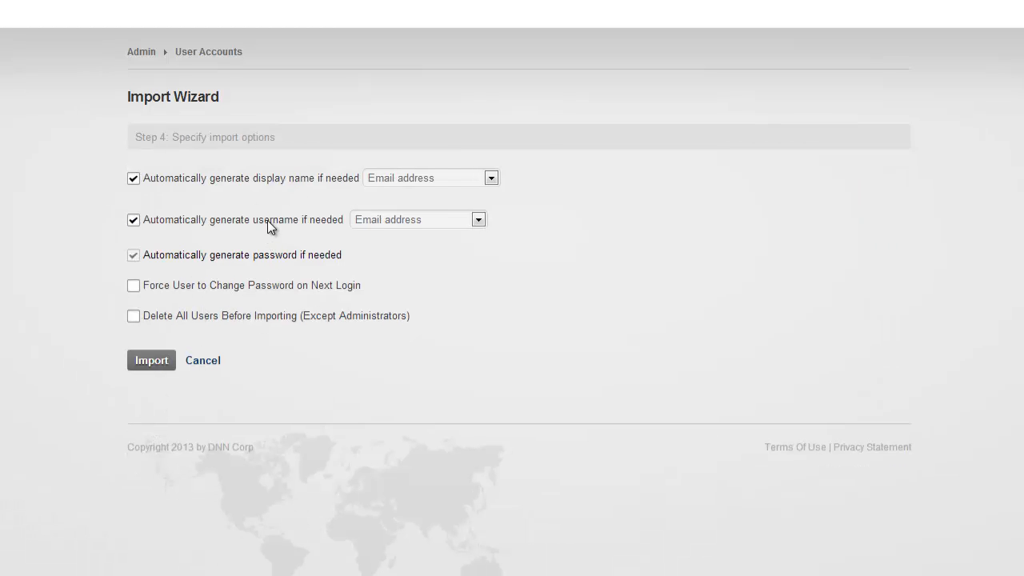
left_click(363, 225)
left_click(364, 224)
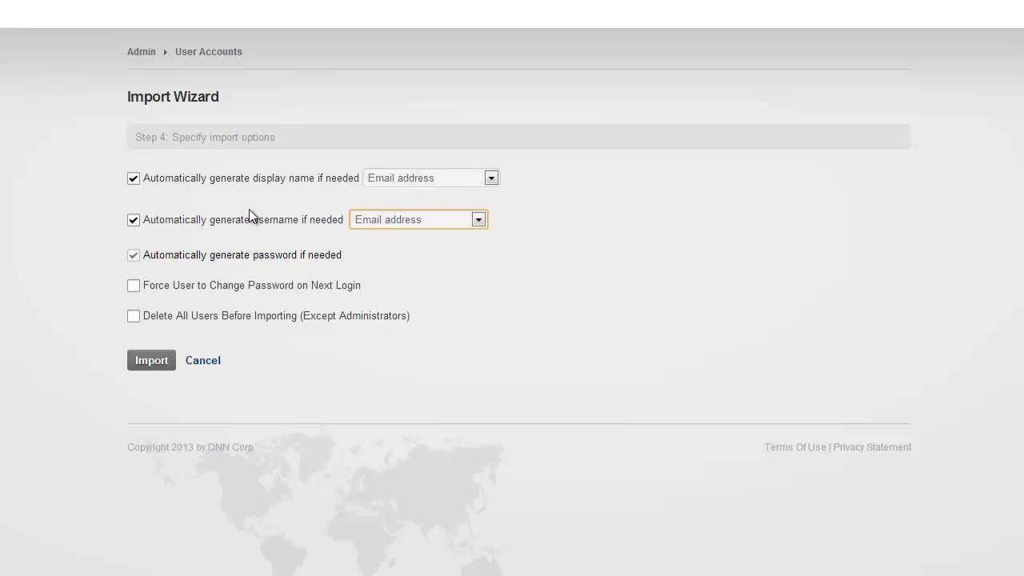
left_click(164, 360)
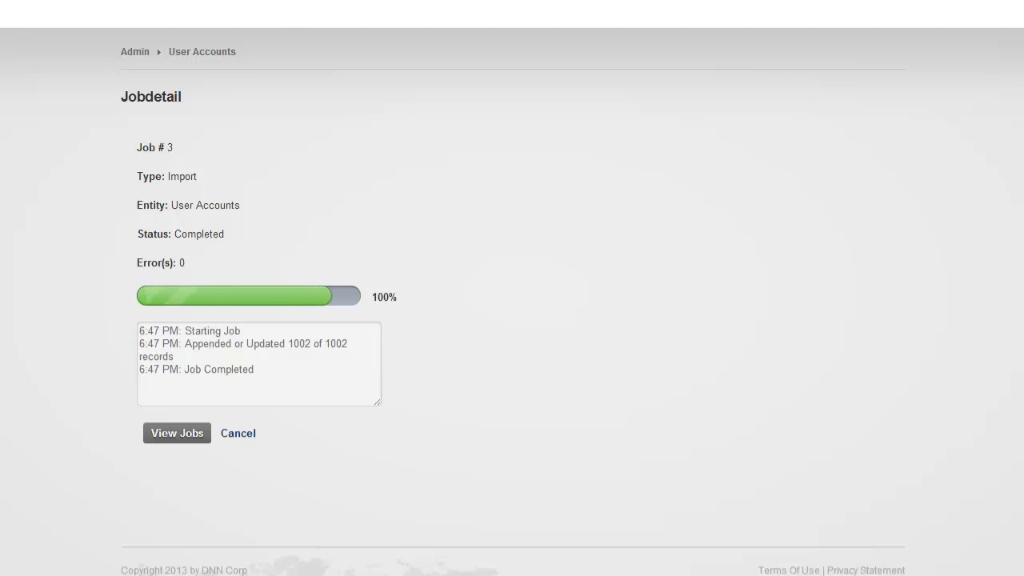
left_click(238, 434)
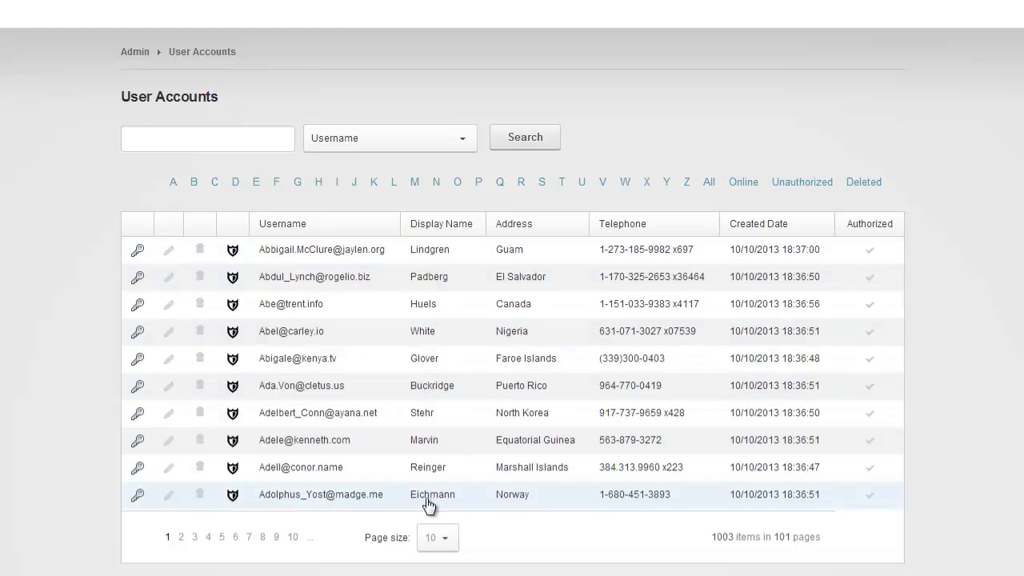
Search the user accounts by Username for the e-mail address of the first user in the imported file.
left_click(254, 136)
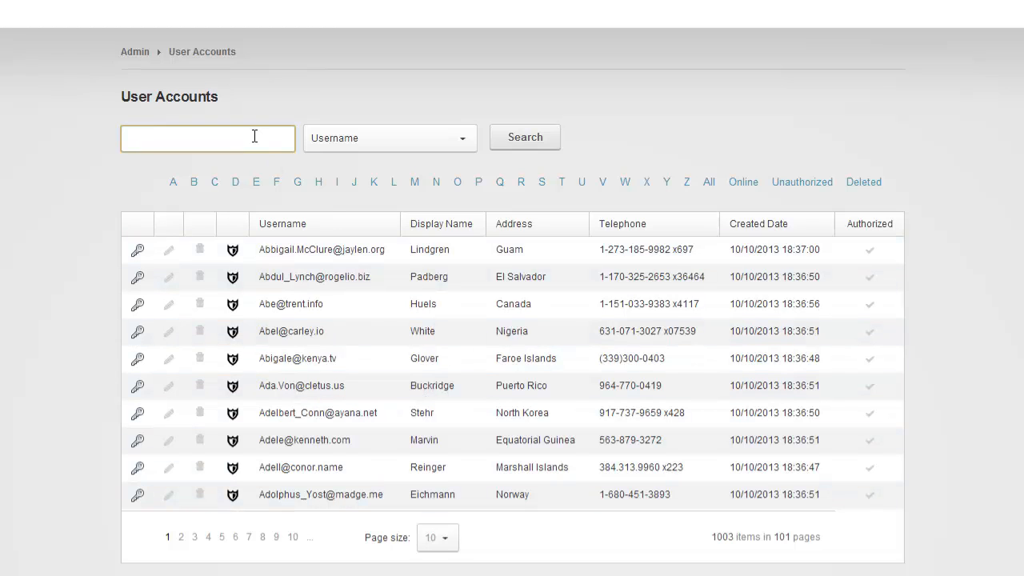
left_click(339, 132)
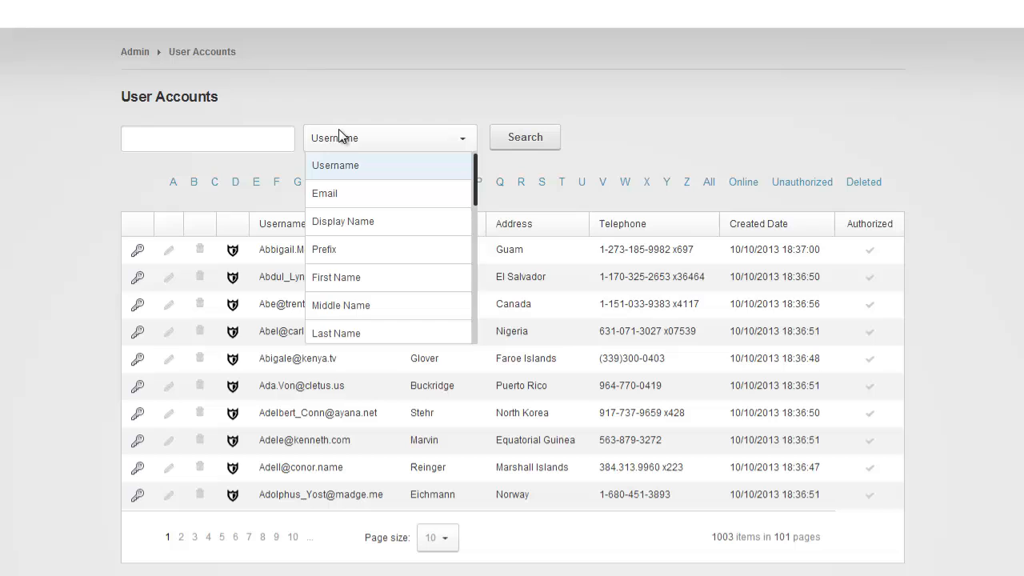
left_click(287, 134)
type("jsi")
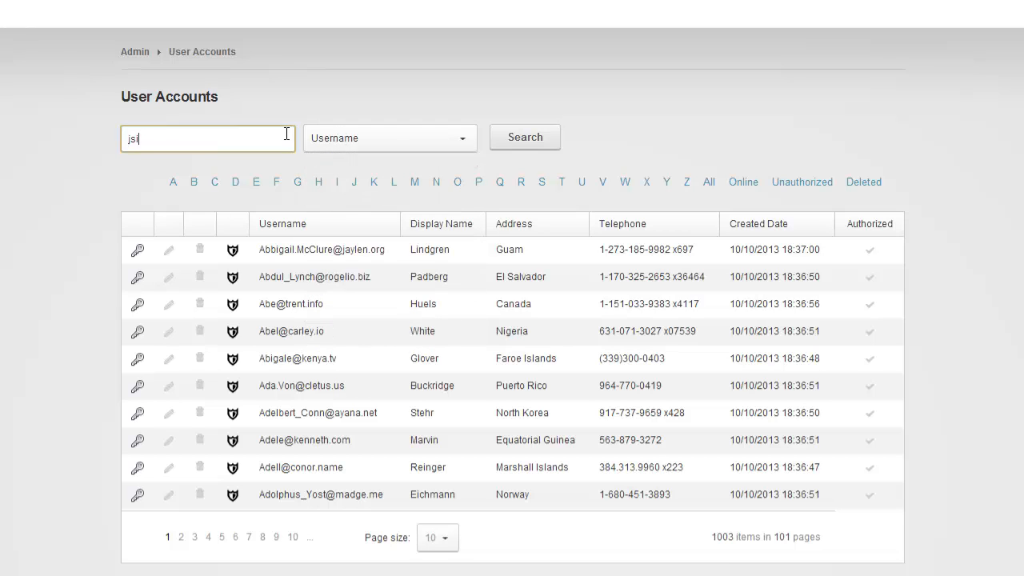
key("BackSpace")
type("mith1@test.com")
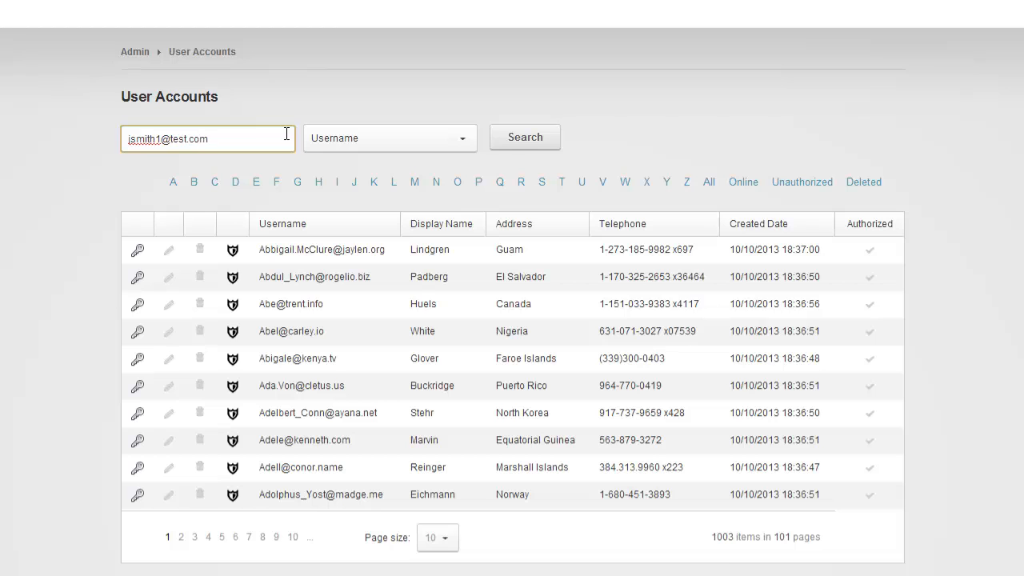
left_click(512, 148)
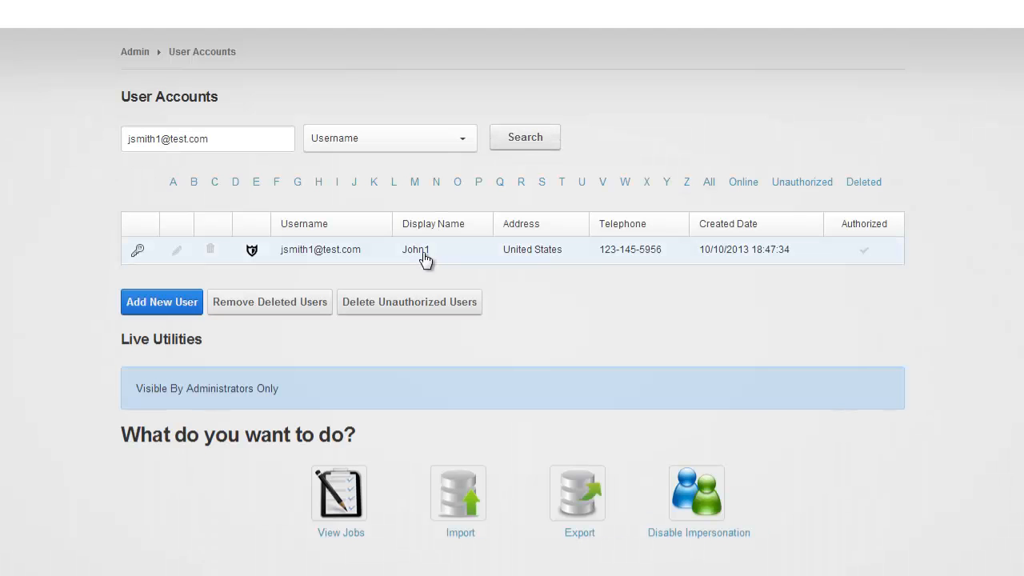